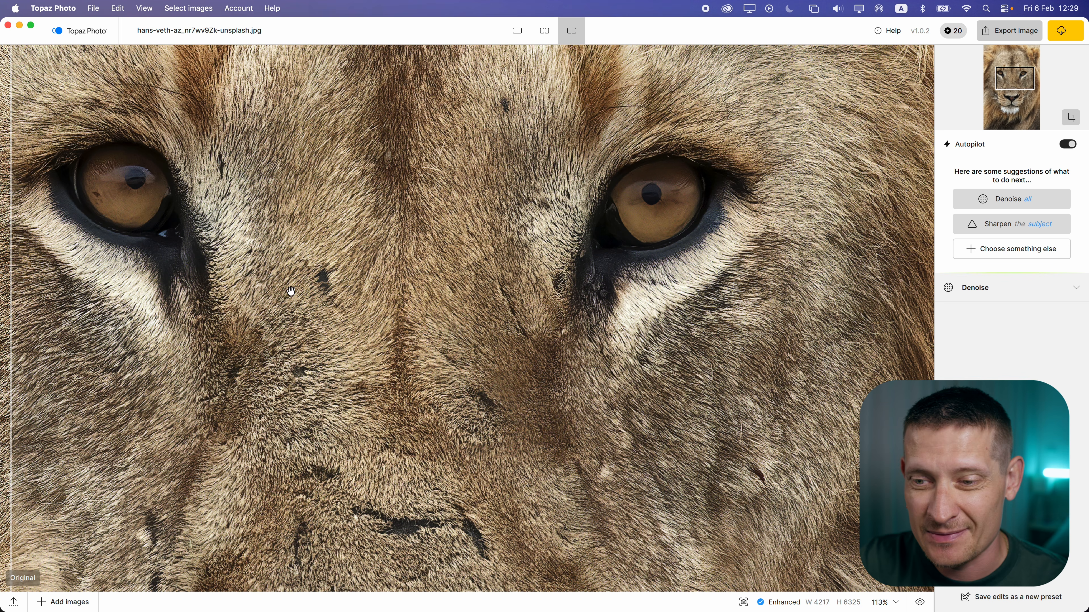
# Paint a dodge/burn stroke across the lion's chin on the overlay layer Layer 2
pyautogui.scroll(-2, 403, 334)
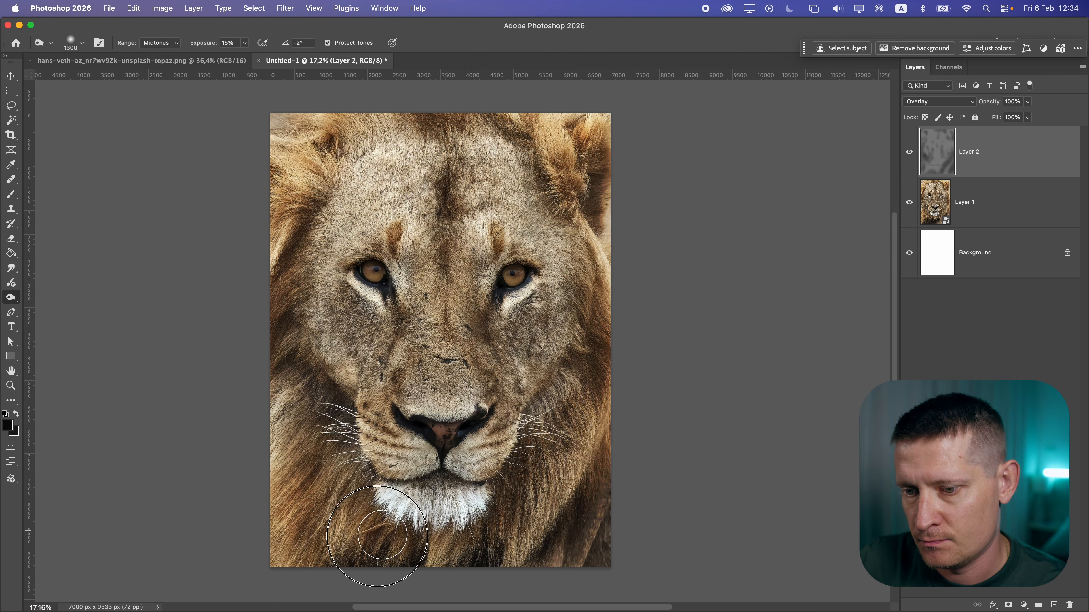
pyautogui.moveTo(377, 536); pyautogui.dragTo(467, 557)
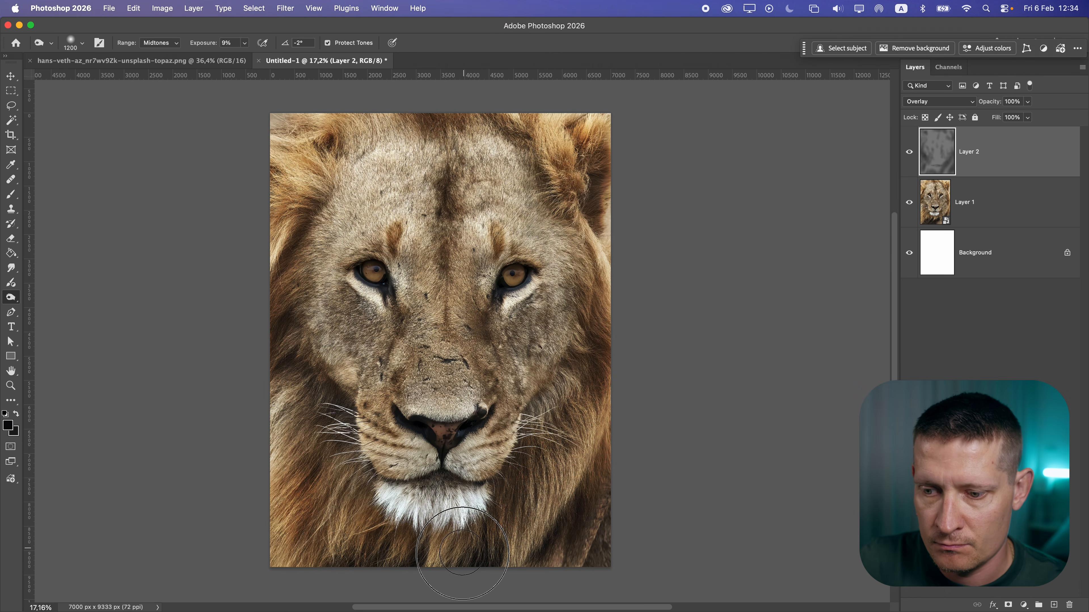
# Set the dodge/burn tool's range to Shadows and exposure to 3%, and enlarge the brush to 1300
pyautogui.click(160, 43)
pyautogui.click(157, 35)
pyautogui.click(245, 43)
pyautogui.moveTo(244, 60); pyautogui.dragTo(237, 61)
pyautogui.press(']')
pyautogui.press(']')
pyautogui.press(']')
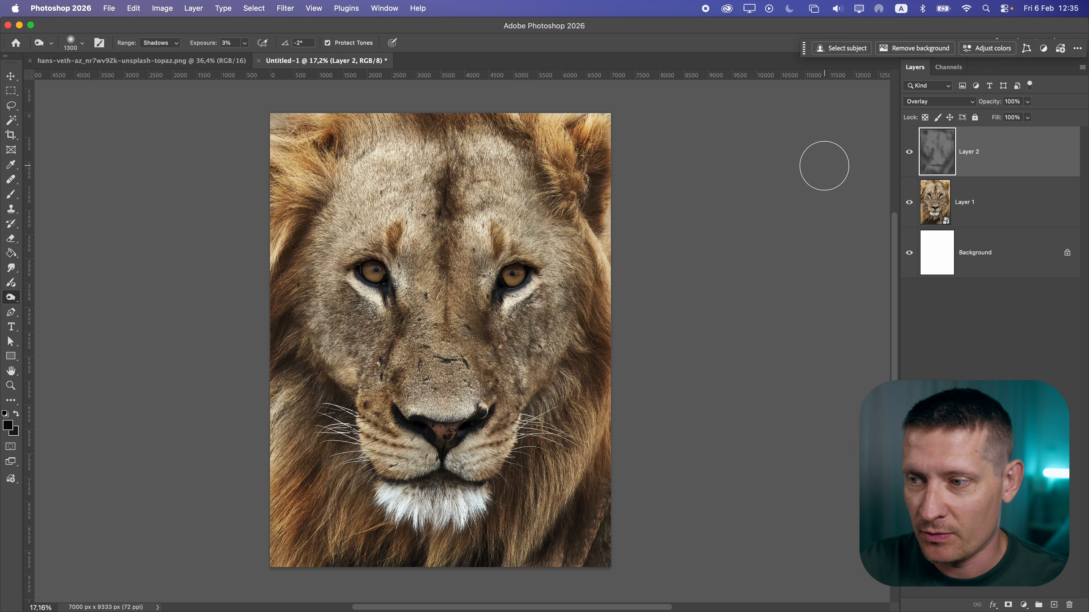
# Toggle Layer 2's visibility to compare the dodge and burn effect
pyautogui.click(910, 152)
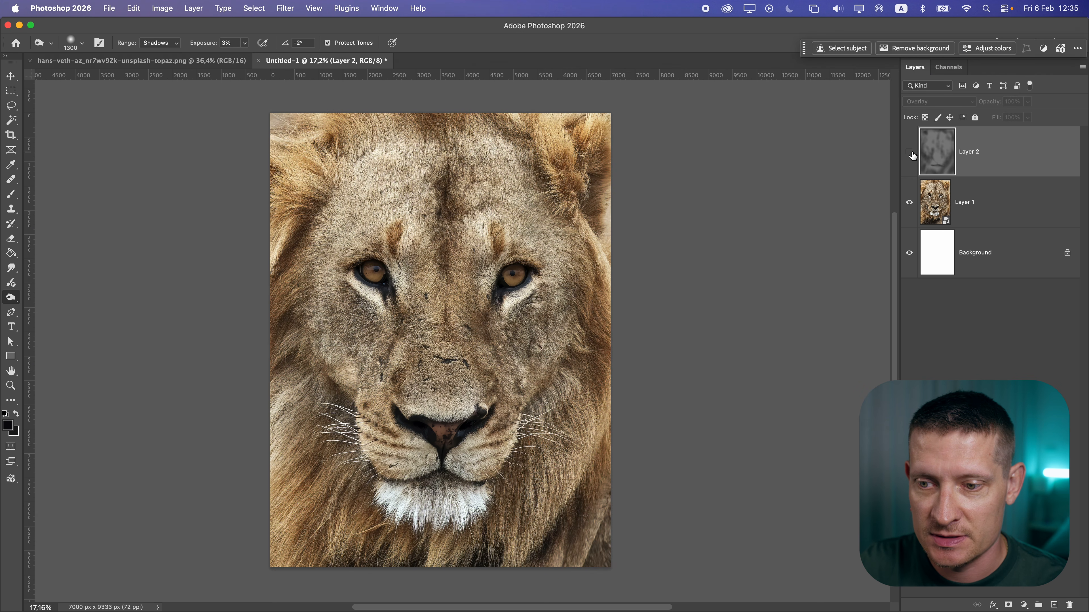
pyautogui.click(910, 152)
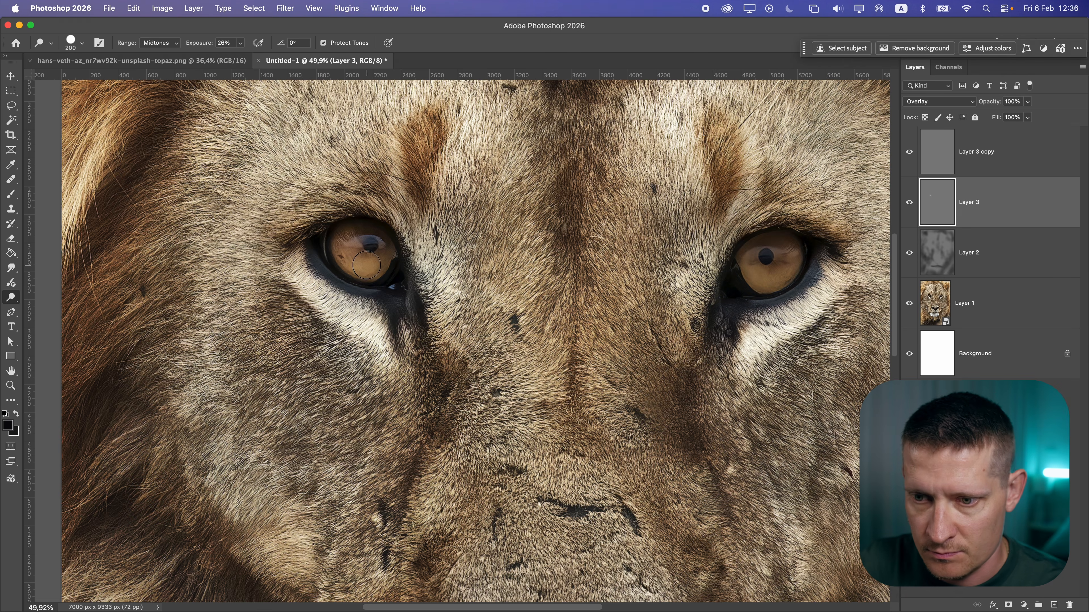
# Fit the image to the screen and toggle Layer 3 copy's visibility to compare its effect
pyautogui.scroll(5, 168, 278)
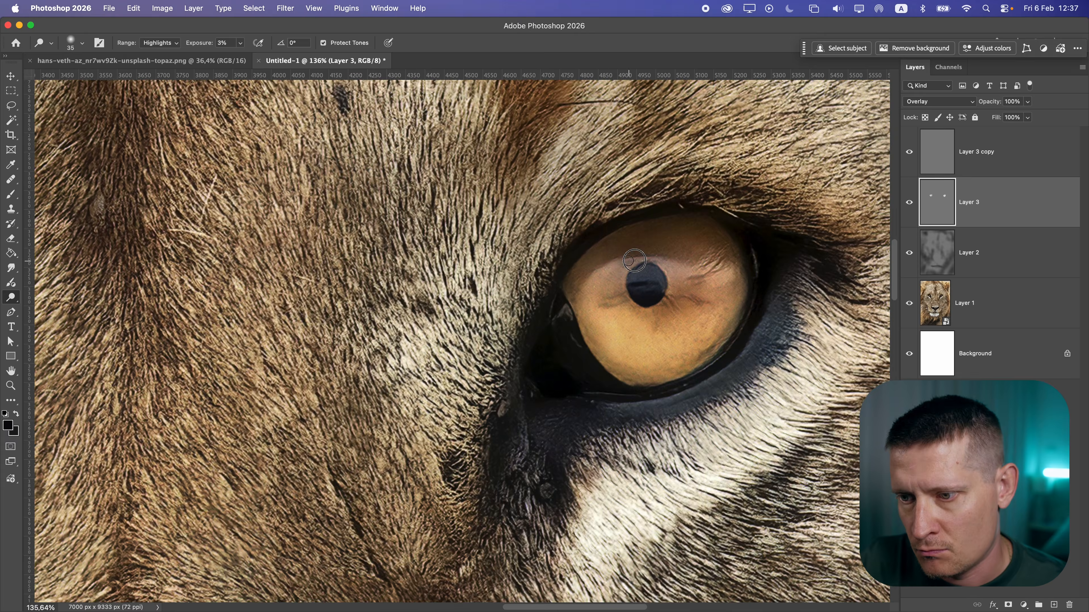
pyautogui.press('super+0')
pyautogui.scroll(3, 667, 259)
pyautogui.scroll(-5, 667, 259)
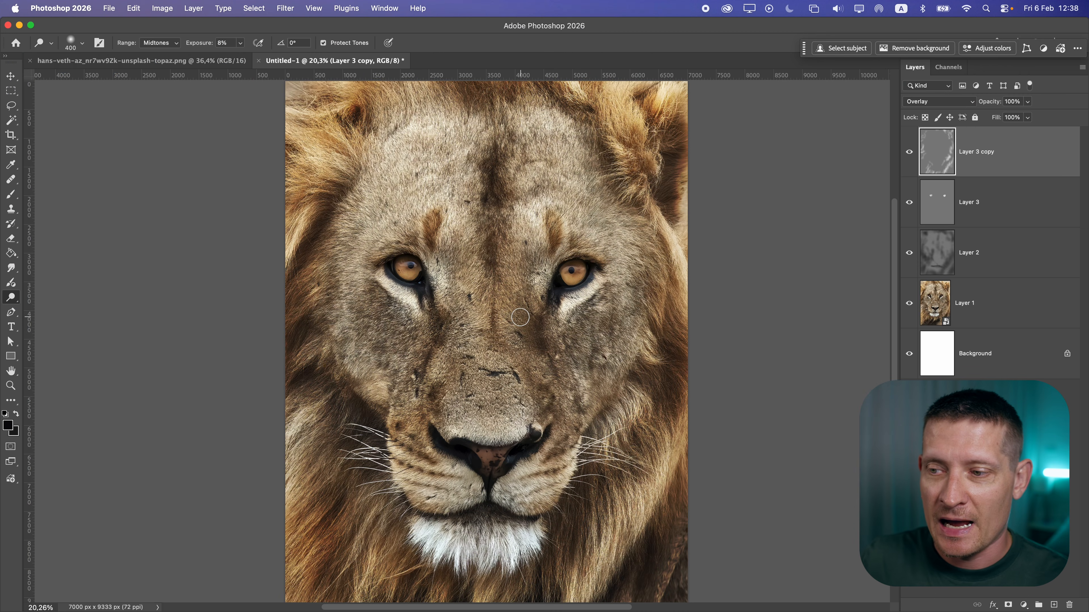
pyautogui.click(908, 156)
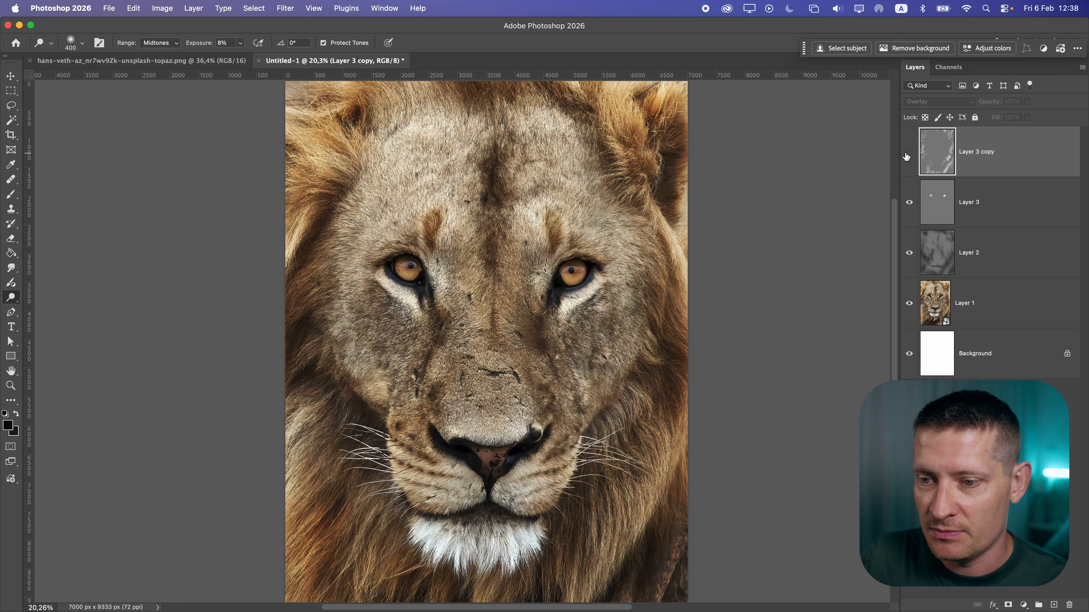
pyautogui.click(908, 154)
pyautogui.click(908, 154)
pyautogui.click(908, 153)
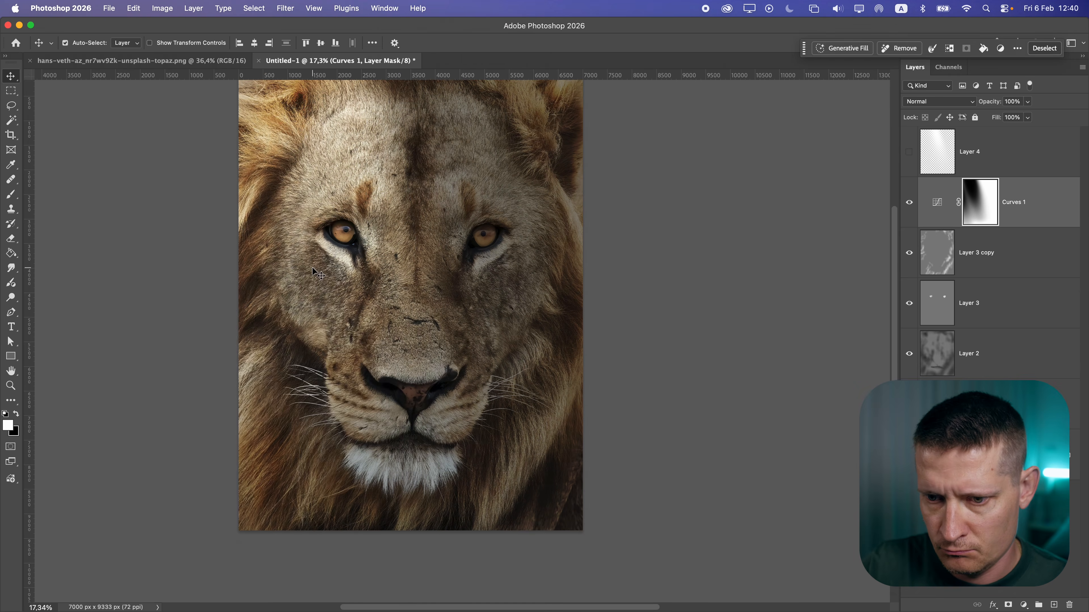
# Turn off Auto-Select for the Move tool and select Layer 2
pyautogui.click(82, 43)
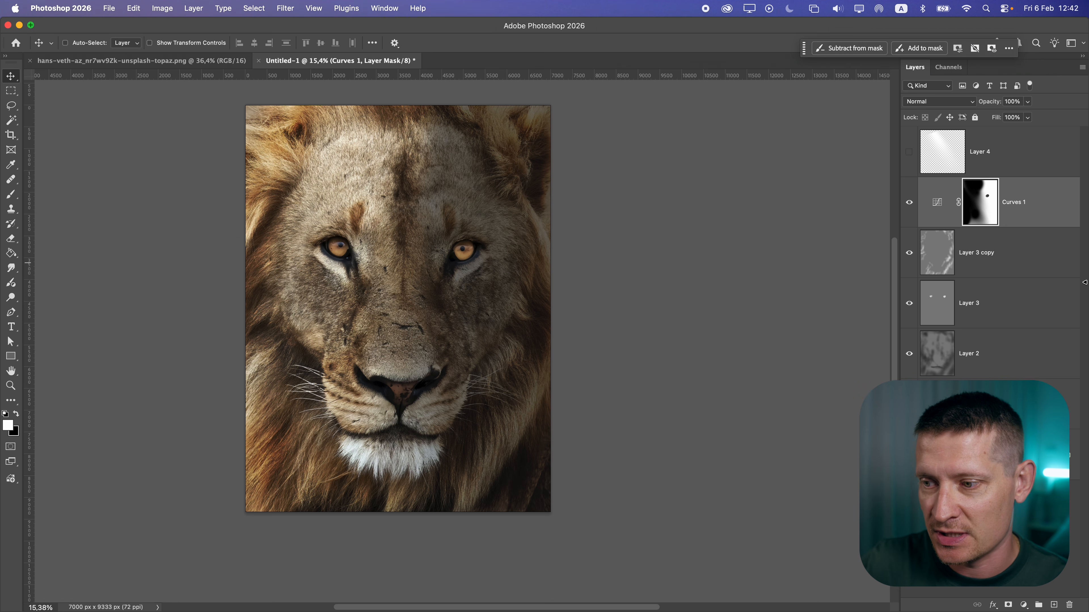
pyautogui.click(983, 376)
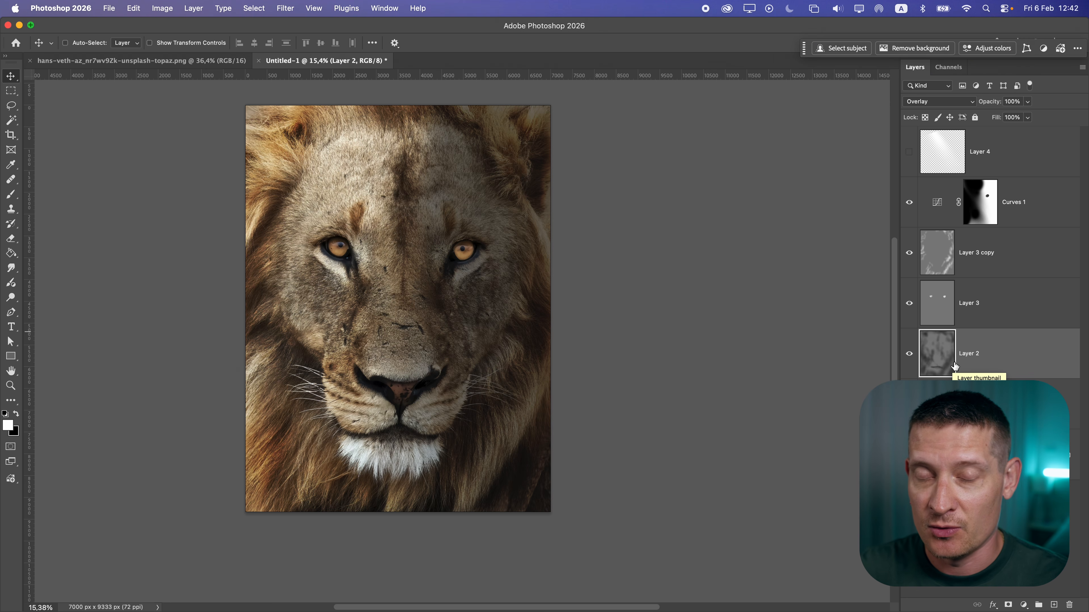
# Try lowering the top point of the Curves 1 adjustment and undo it
pyautogui.doubleClick(981, 202)
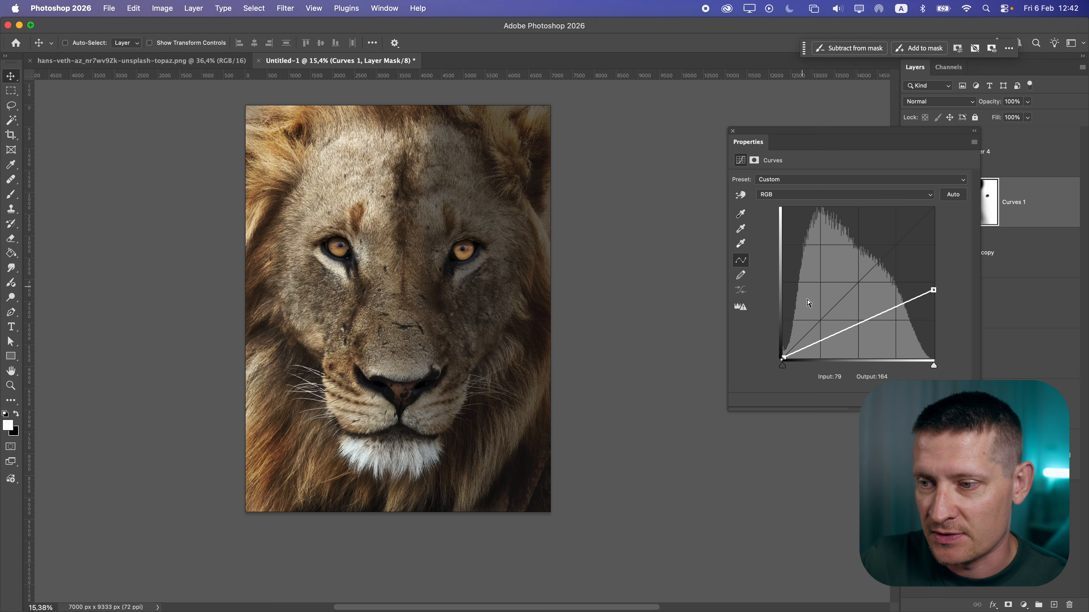
pyautogui.moveTo(931, 292); pyautogui.dragTo(913, 317)
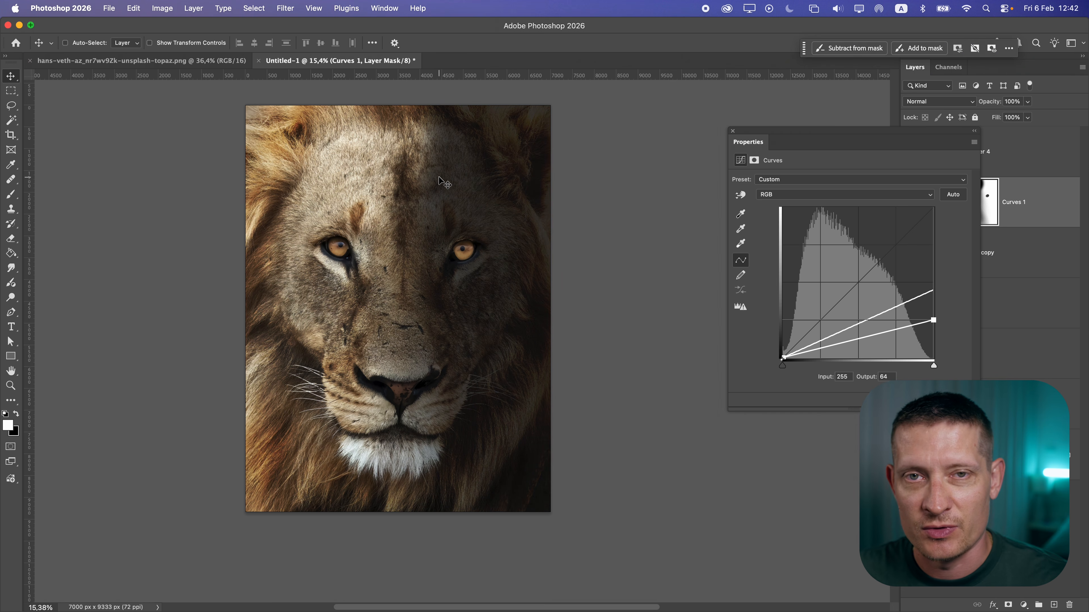
pyautogui.press('super+z')
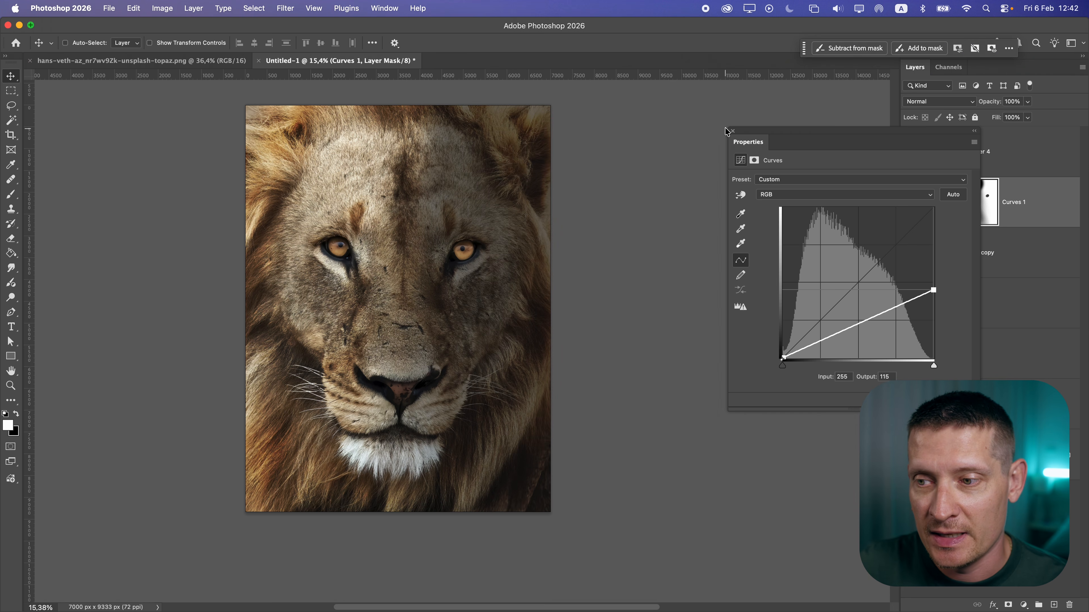
pyautogui.click(732, 132)
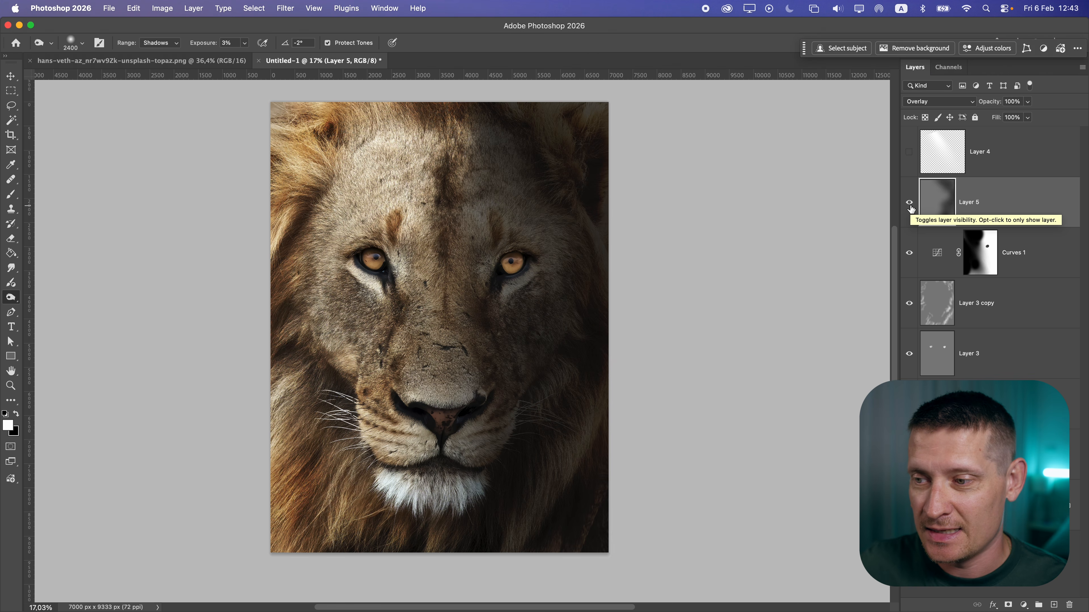
# Compare Layer 5 on and off and lower its opacity to 84%
pyautogui.click(910, 203)
pyautogui.click(909, 202)
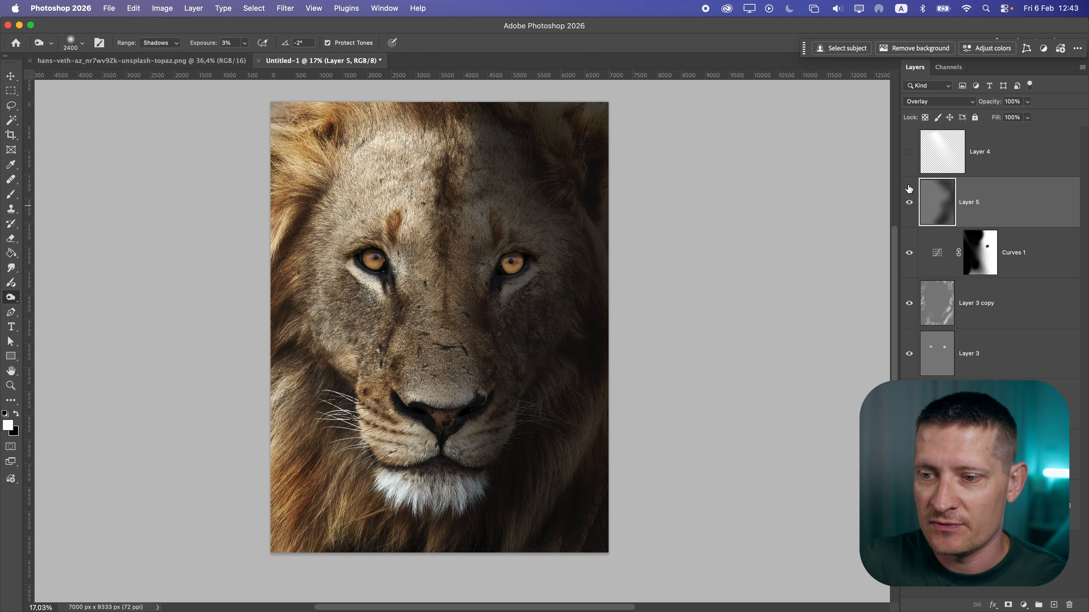
pyautogui.click(1027, 102)
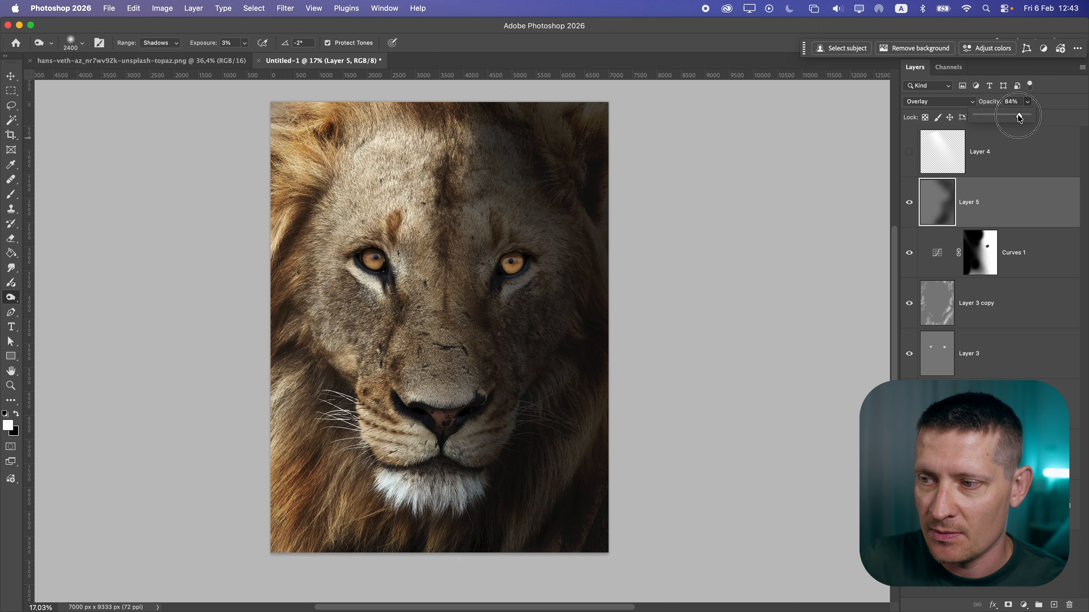
pyautogui.moveTo(1031, 115); pyautogui.dragTo(1019, 118)
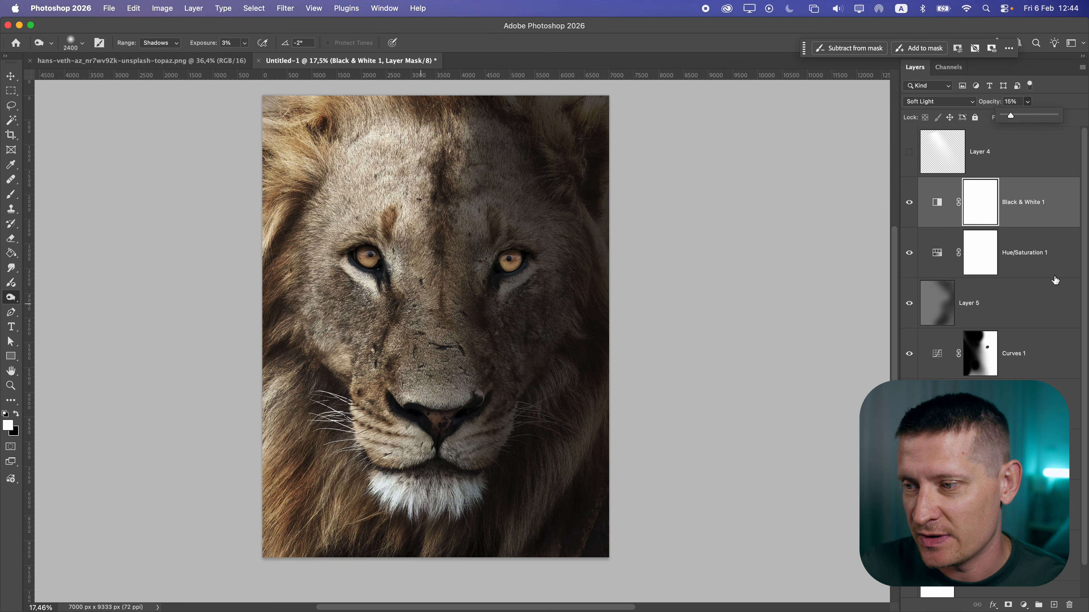
# Open and close the Hue/Saturation 1 adjustment's properties to review its settings
pyautogui.click(1055, 267)
pyautogui.click(1053, 209)
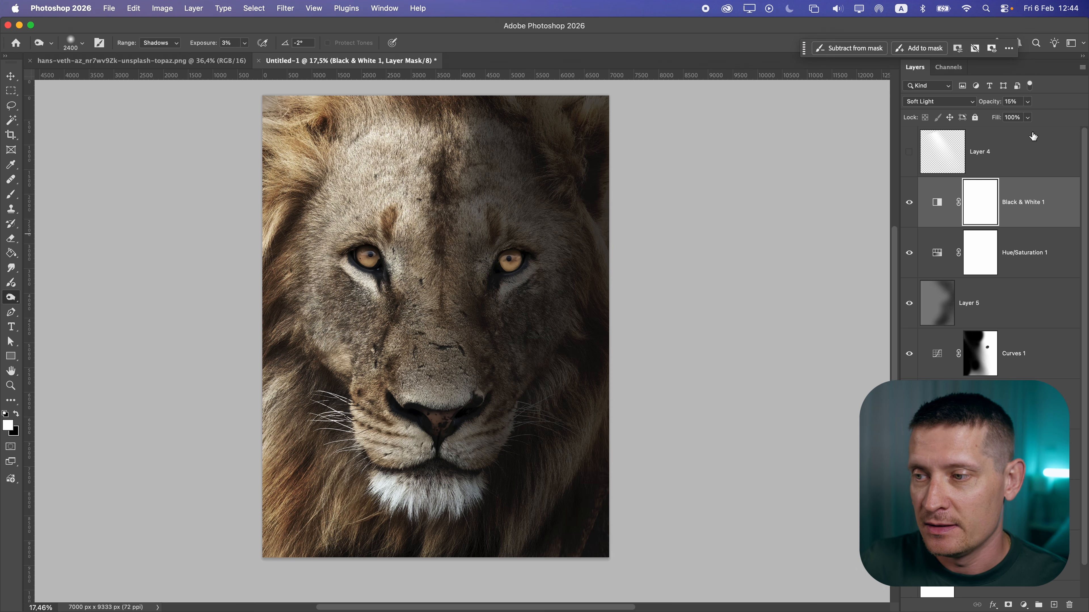
pyautogui.click(1026, 235)
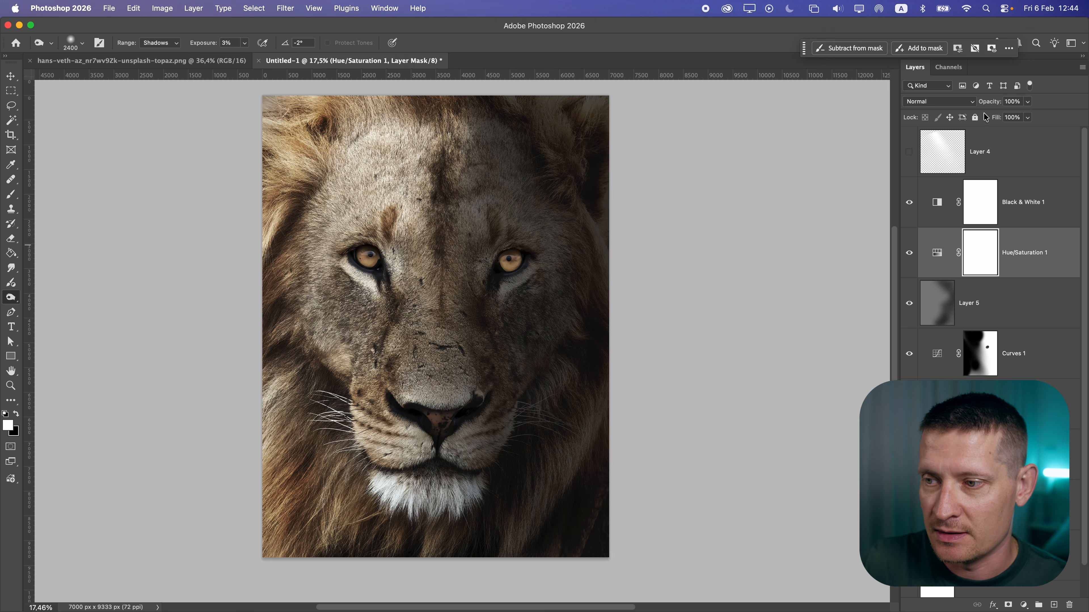
pyautogui.click(954, 249)
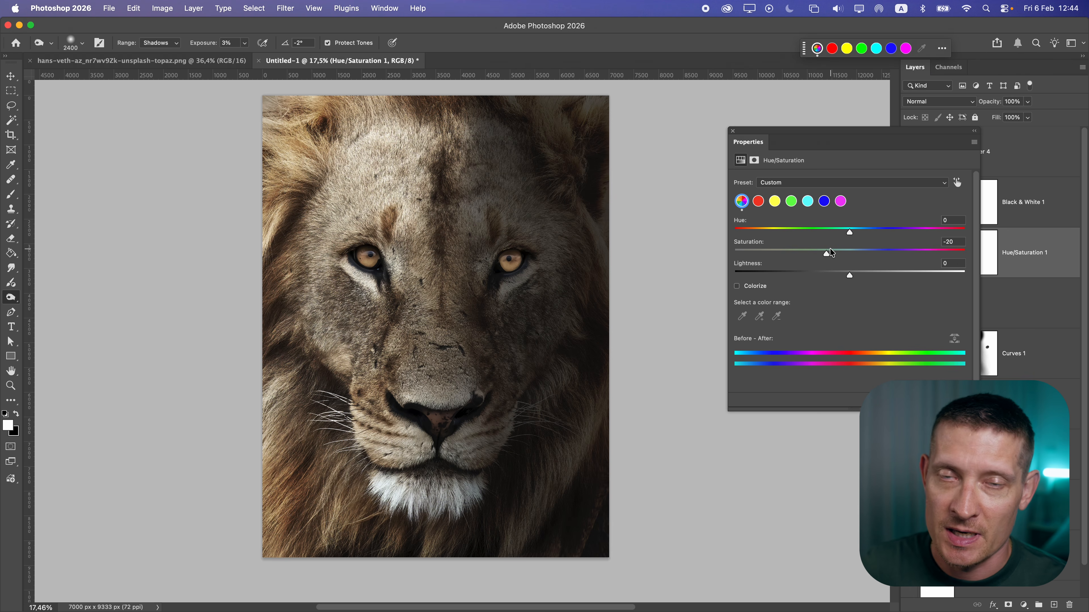
pyautogui.press('v')
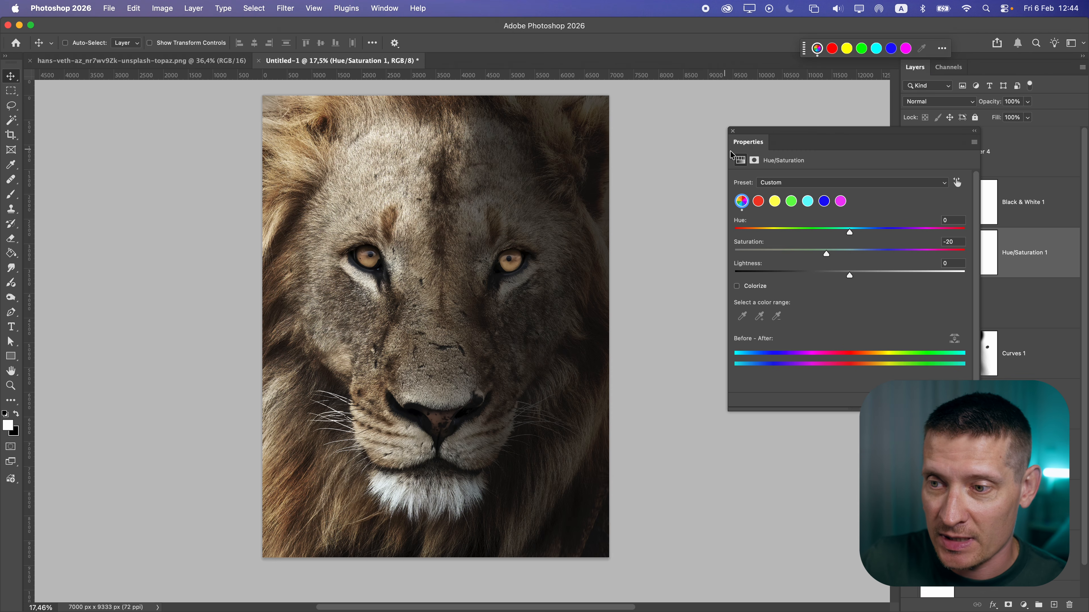
pyautogui.click(733, 129)
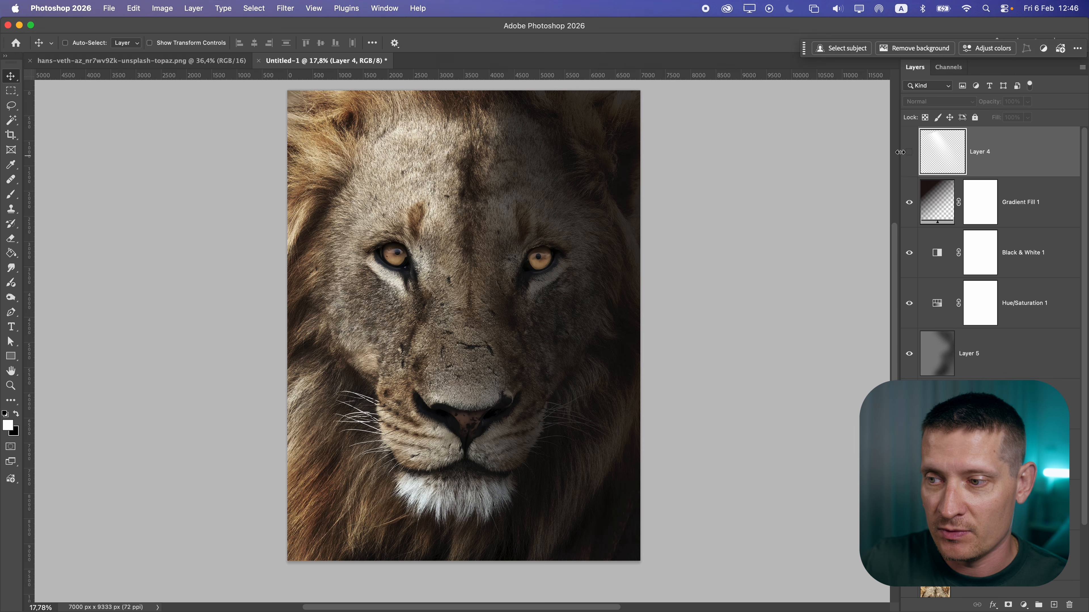
# Toggle Layer 4's visibility to compare the image with and without it
pyautogui.click(909, 152)
pyautogui.click(909, 151)
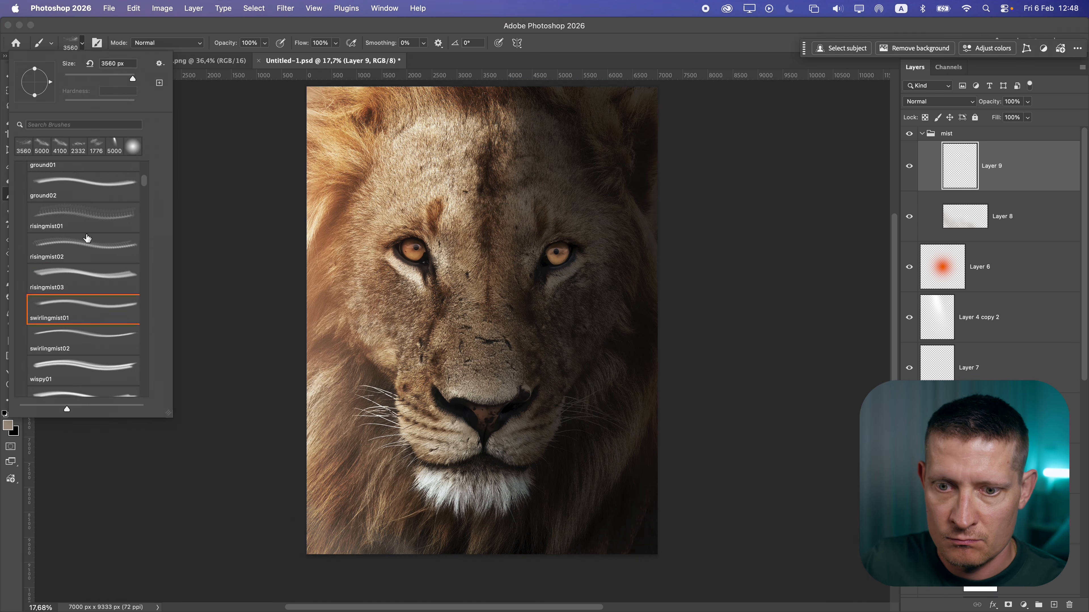
# Paint a short swirling mist brush stroke on Layer 9 in the mist group
pyautogui.moveTo(589, 410); pyautogui.dragTo(616, 410)
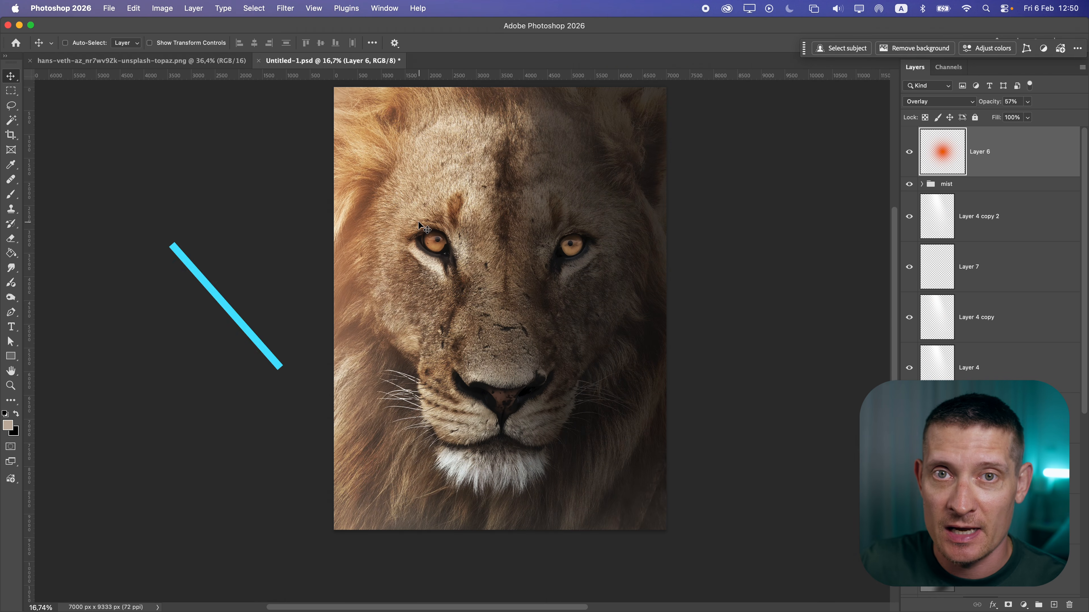
pyautogui.scroll(10, 428, 232)
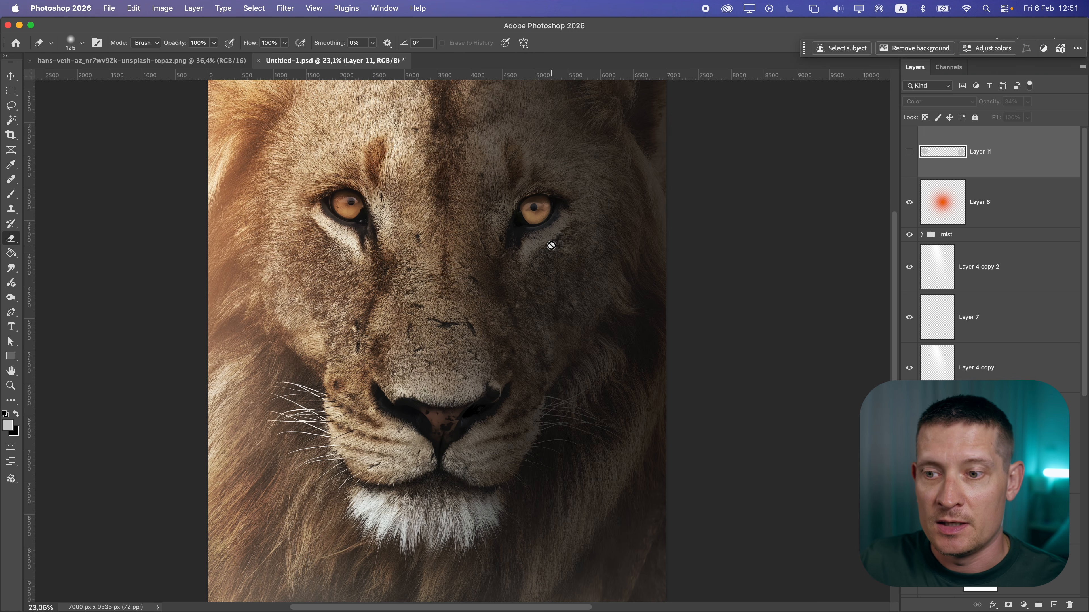
# Toggle Layer 11's visibility to compare the colour layer's effect on the image
pyautogui.click(909, 154)
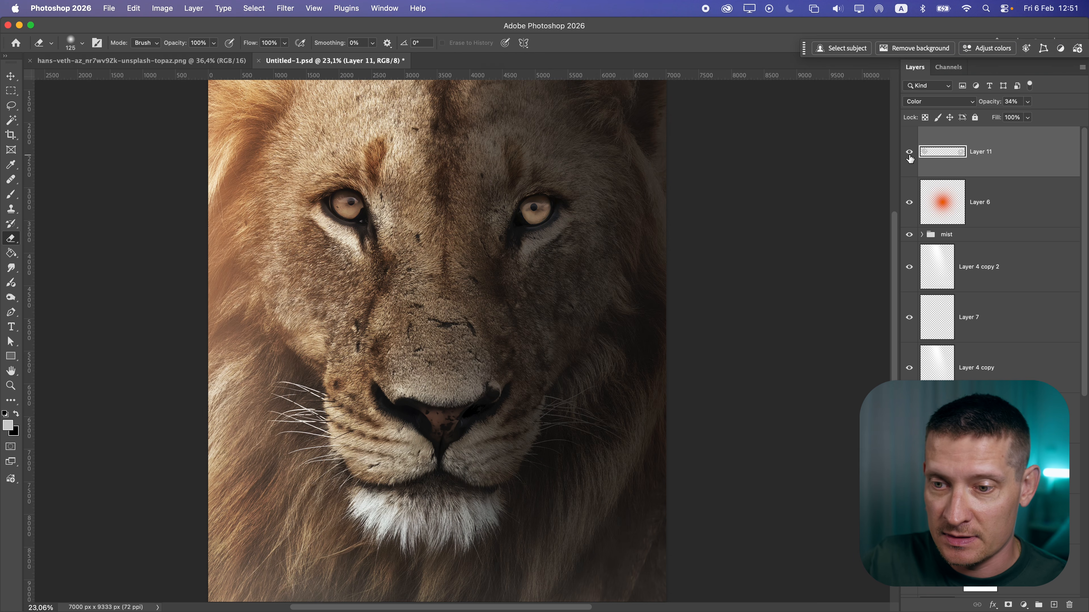
pyautogui.scroll(-1, 449, 229)
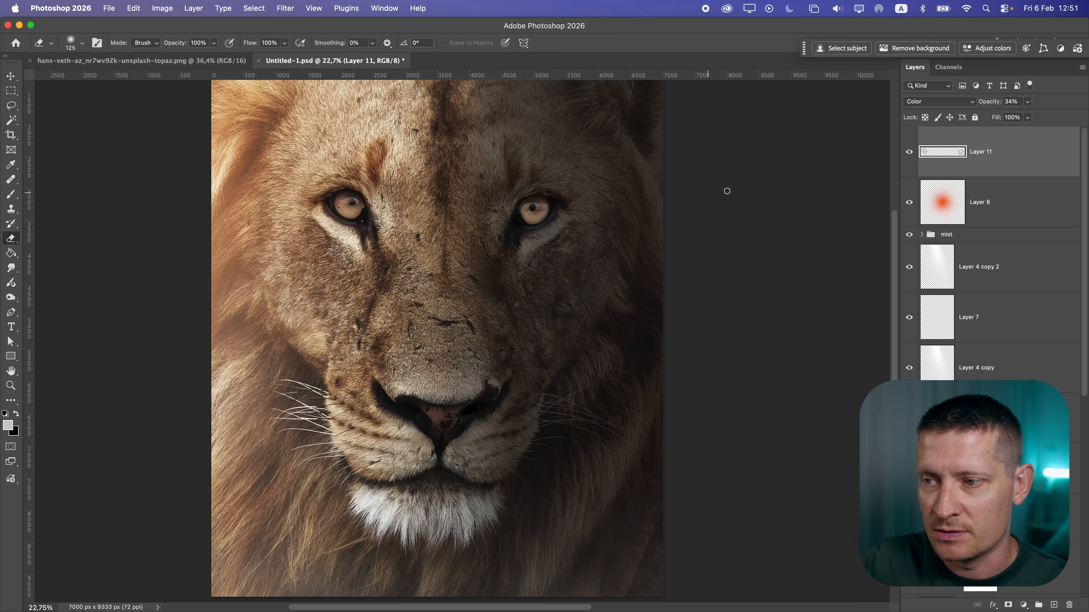
pyautogui.click(909, 154)
pyautogui.click(909, 154)
pyautogui.scroll(1, 589, 195)
pyautogui.scroll(-5, 516, 250)
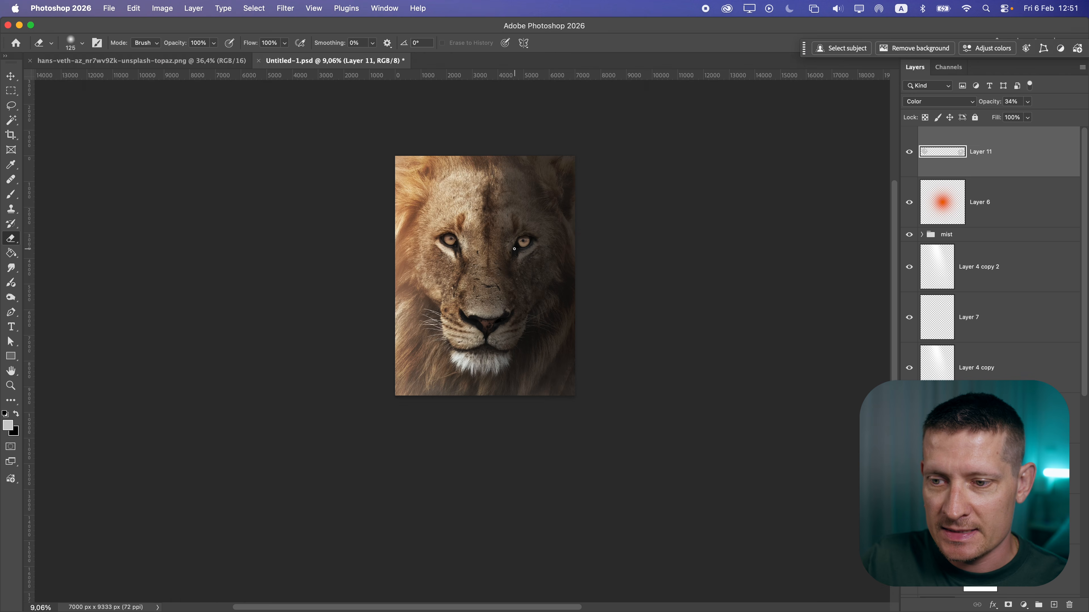
pyautogui.scroll(3, 513, 251)
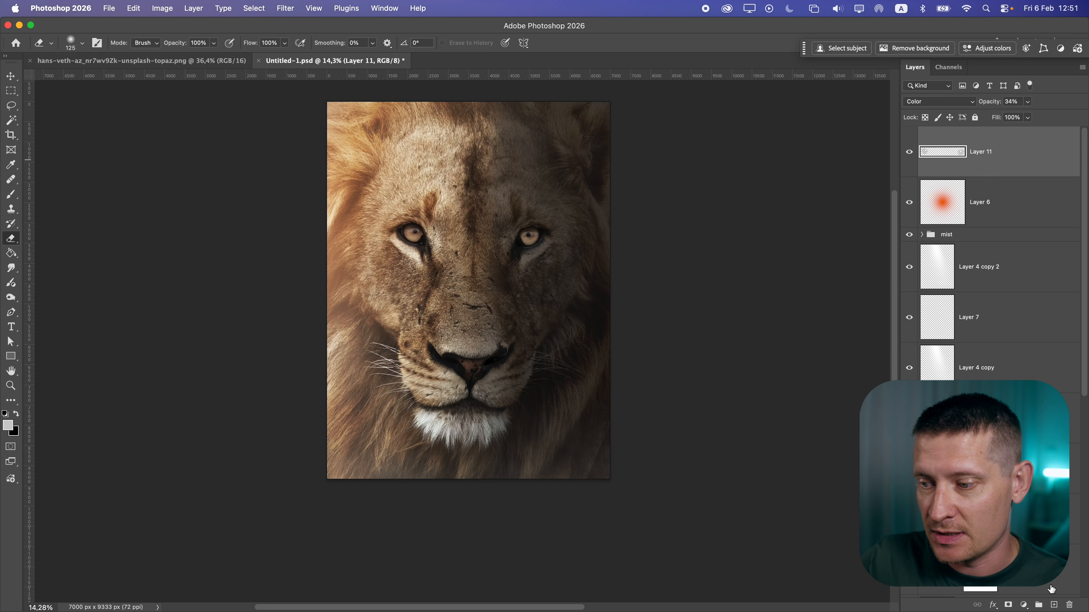
# Create a new layer at the top and stamp all visible layers into it
pyautogui.click(1053, 605)
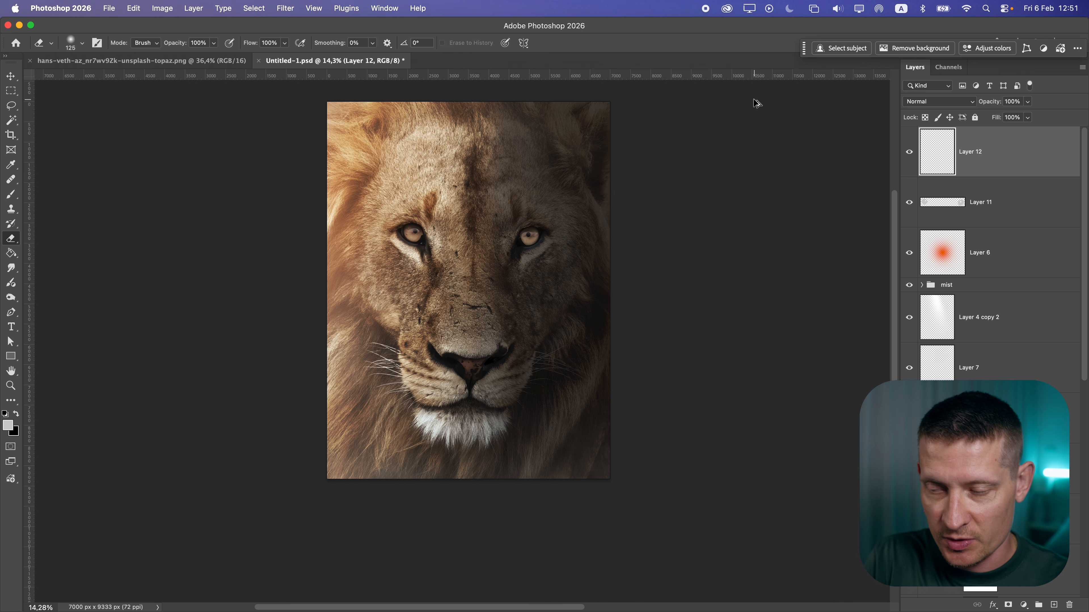
pyautogui.press('super+alt+shift+e')
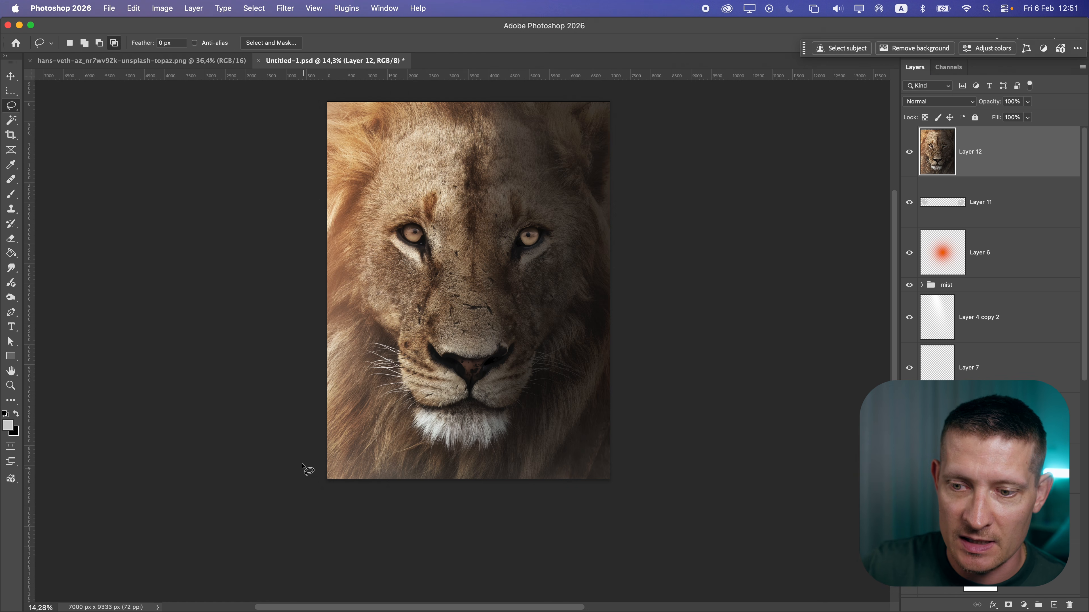
# Lasso-select the lower part of the image below the lion's mouth
pyautogui.moveTo(327, 422); pyautogui.dragTo(329, 390)
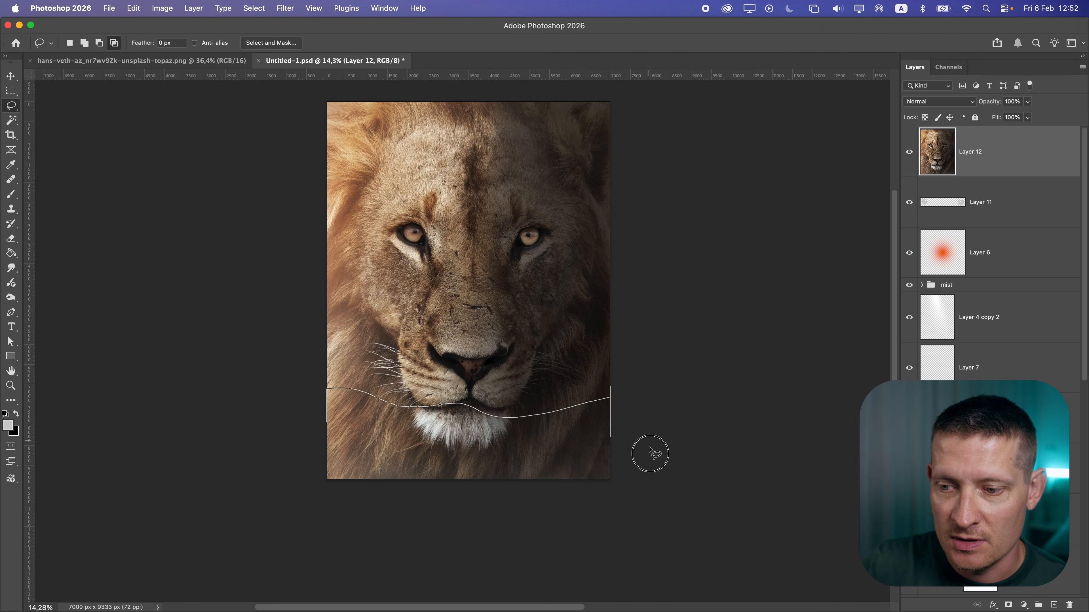
pyautogui.moveTo(650, 454)
pyautogui.mouseDown()
pyautogui.moveTo(272, 496)
pyautogui.moveTo(247, 451)
pyautogui.mouseUp()
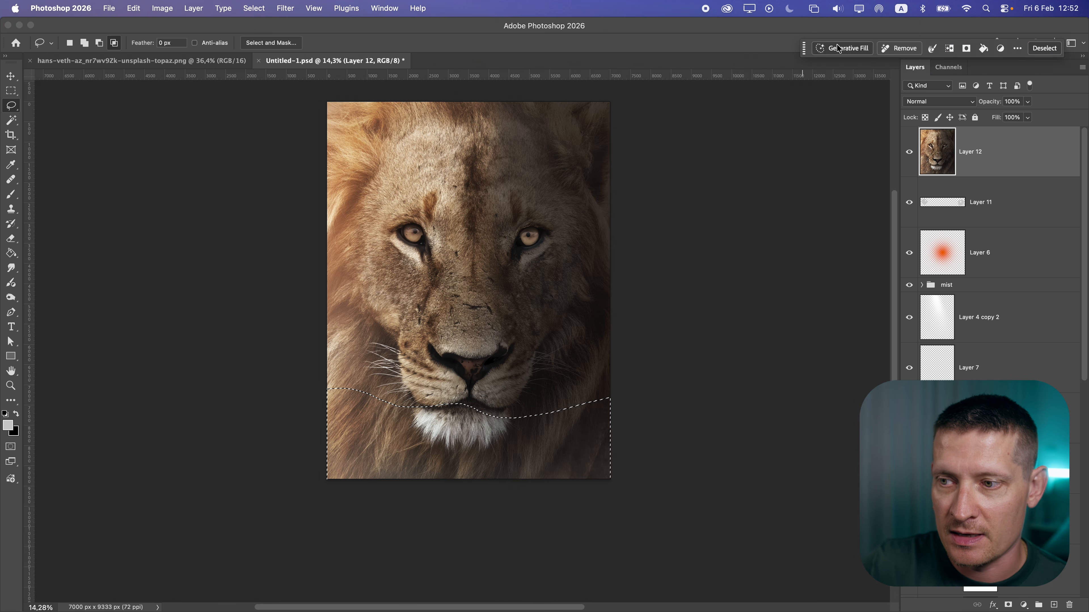
# Generate water in the lower selection with Generative Fill using the prompt "water" and keep the chosen variation
pyautogui.click(821, 48)
pyautogui.write('w')
pyautogui.press('BackSpace')
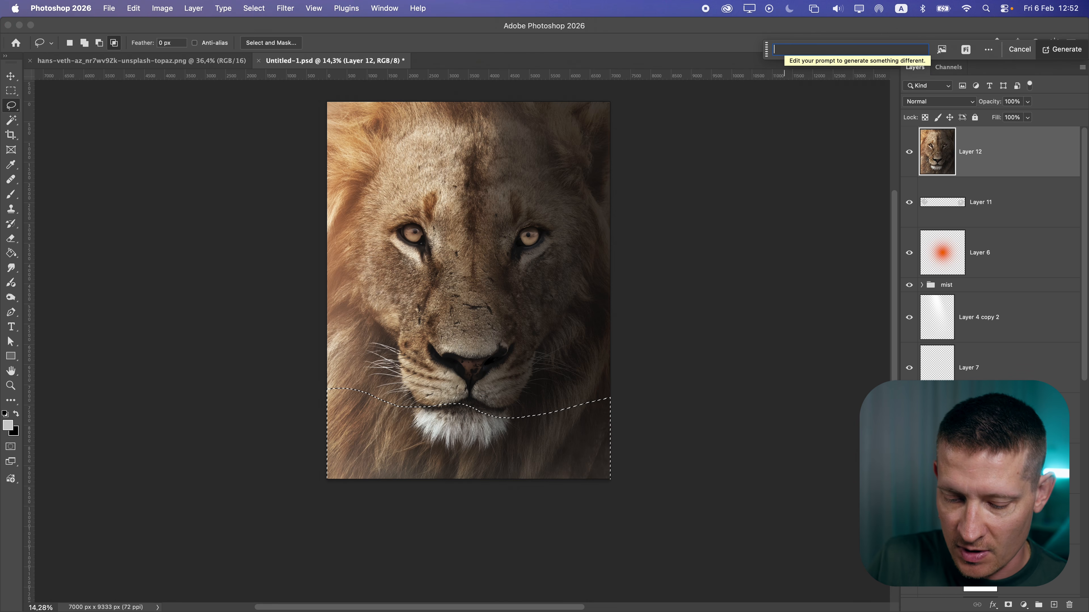
pyautogui.press('Return')
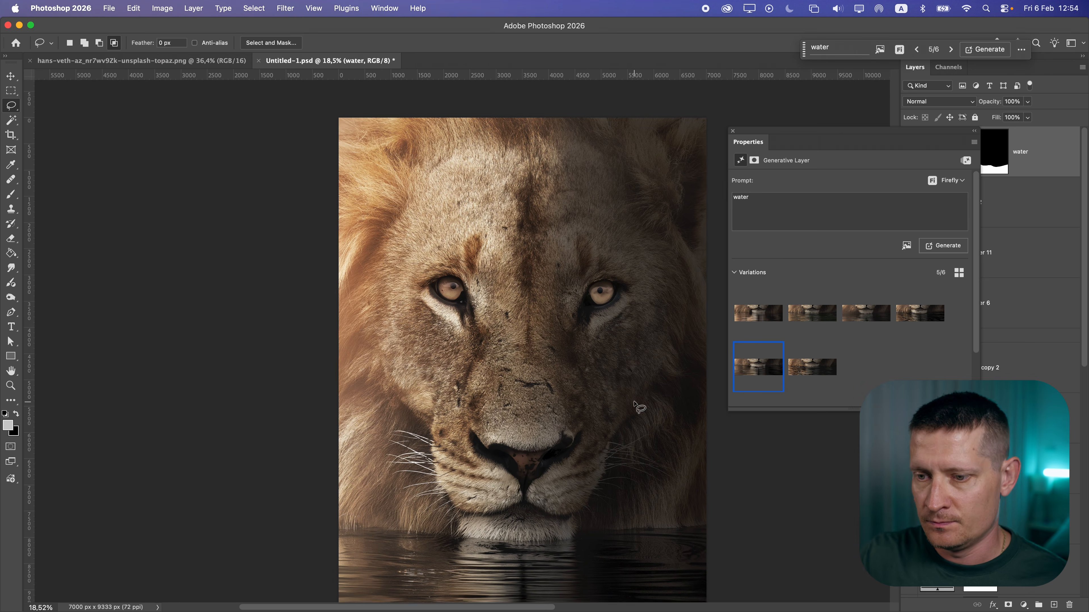
pyautogui.click(733, 130)
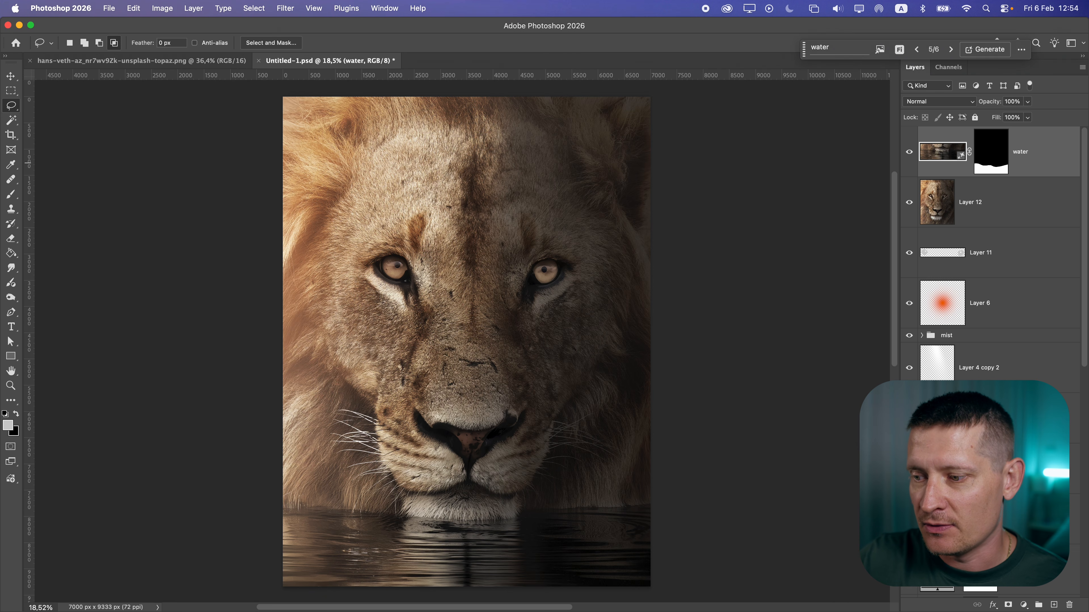
# Create a stamped layer of all visible layers at the top and convert it to a smart object
pyautogui.click(1054, 604)
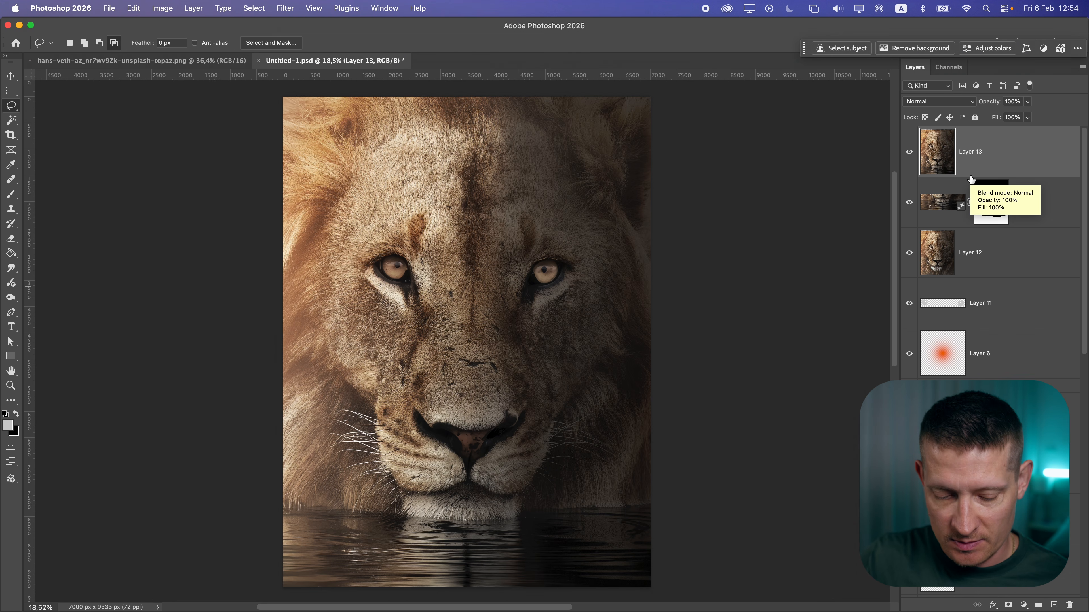
pyautogui.rightClick(1017, 157)
pyautogui.click(912, 366)
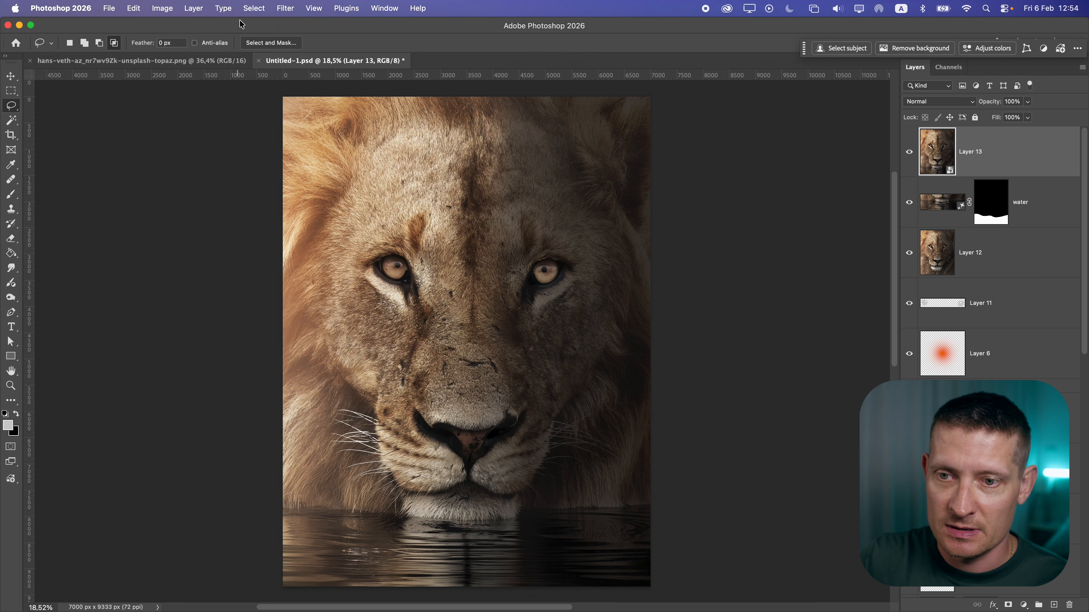
# Open the Camera Raw Filter on the smart object and set Contrast to +29 and Highlights to +34
pyautogui.click(285, 8)
pyautogui.click(327, 96)
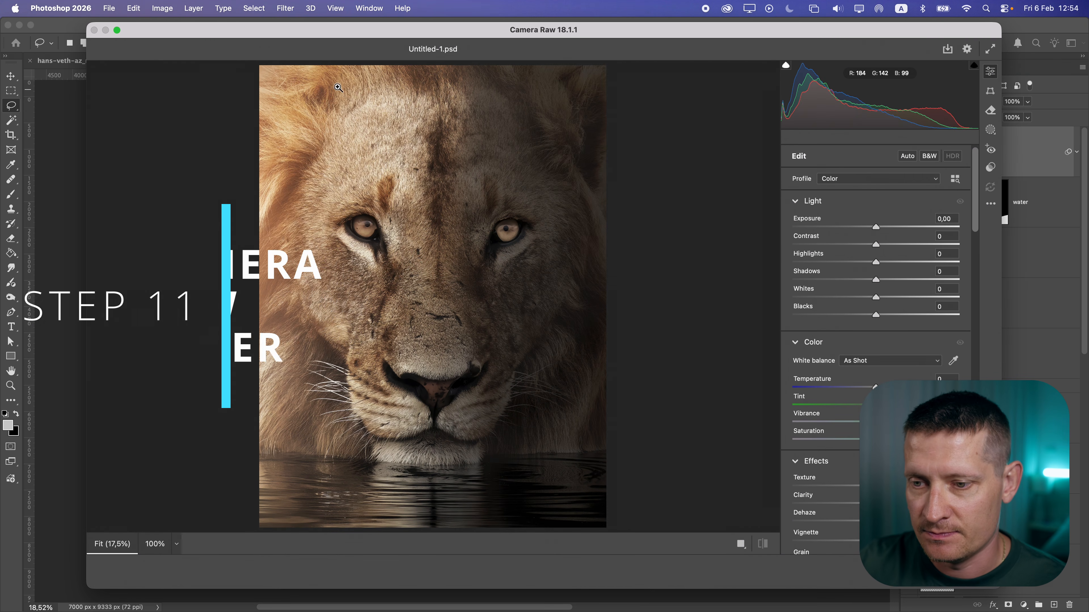
pyautogui.moveTo(876, 245); pyautogui.dragTo(901, 246)
pyautogui.moveTo(875, 263); pyautogui.dragTo(904, 262)
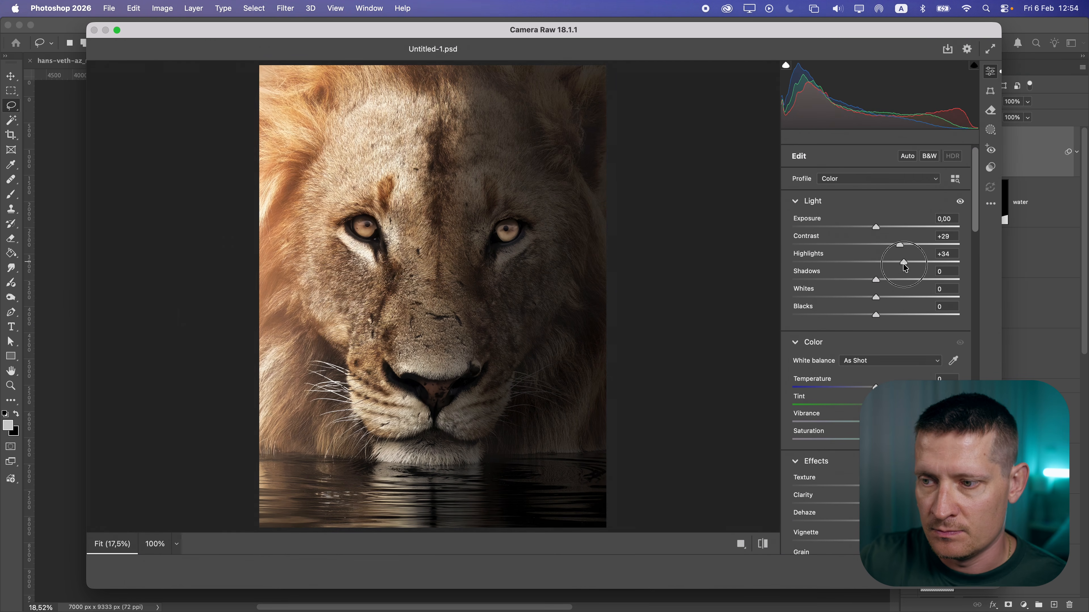
# Adjust further Light, Color and Color Mixer sliders in Camera Raw and apply the filter
pyautogui.moveTo(973, 198); pyautogui.dragTo(972, 258)
pyautogui.moveTo(876, 220); pyautogui.dragTo(904, 221)
pyautogui.moveTo(875, 256); pyautogui.dragTo(868, 254)
pyautogui.moveTo(876, 309); pyautogui.dragTo(930, 311)
pyautogui.moveTo(876, 362); pyautogui.dragTo(865, 361)
pyautogui.click(798, 226)
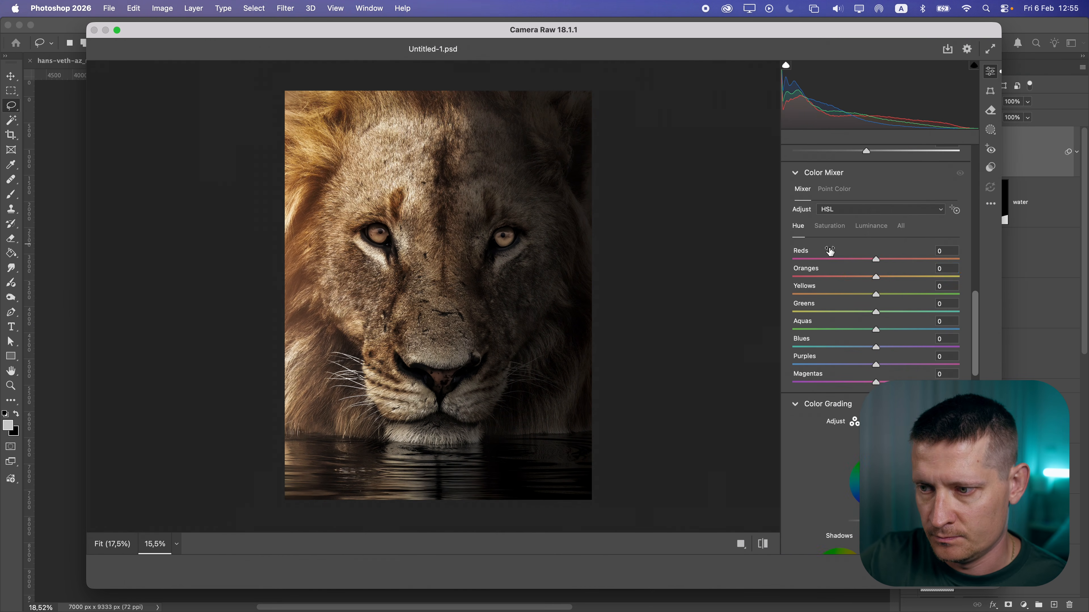
pyautogui.click(830, 226)
pyautogui.moveTo(876, 294); pyautogui.dragTo(927, 298)
pyautogui.moveTo(927, 298); pyautogui.dragTo(877, 296)
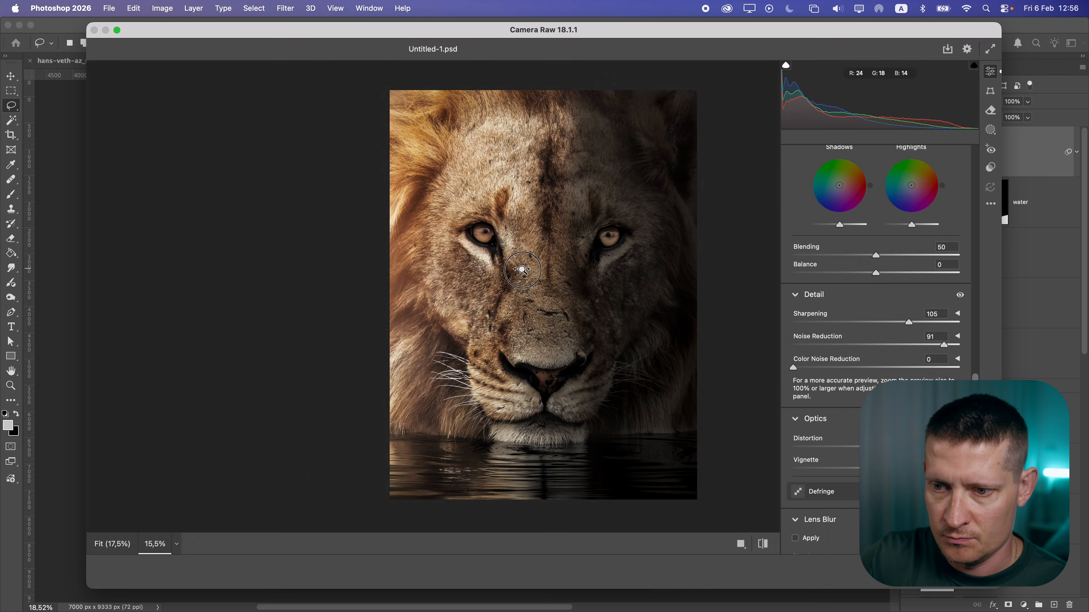
pyautogui.scroll(-10, 875, 321)
pyautogui.click(973, 572)
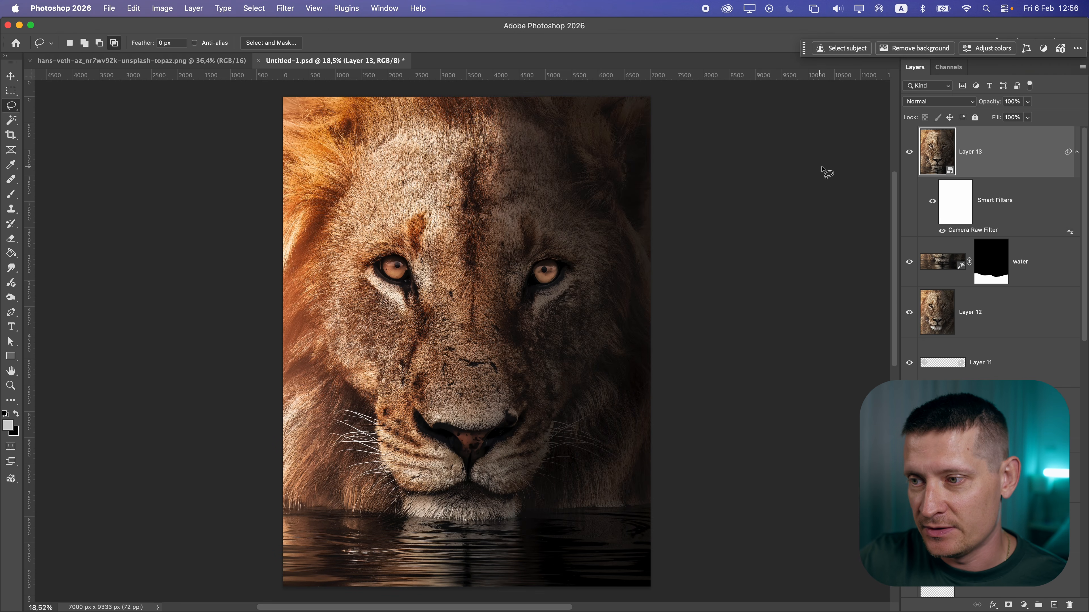
# Toggle Layer 13's visibility to compare the Camera Raw result
pyautogui.click(911, 152)
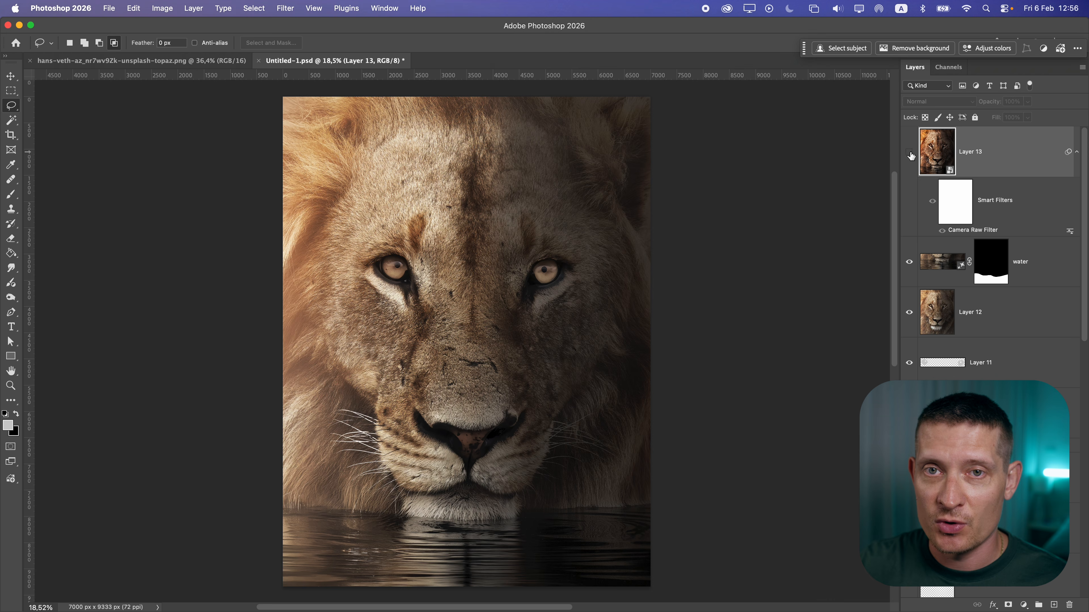
pyautogui.click(910, 153)
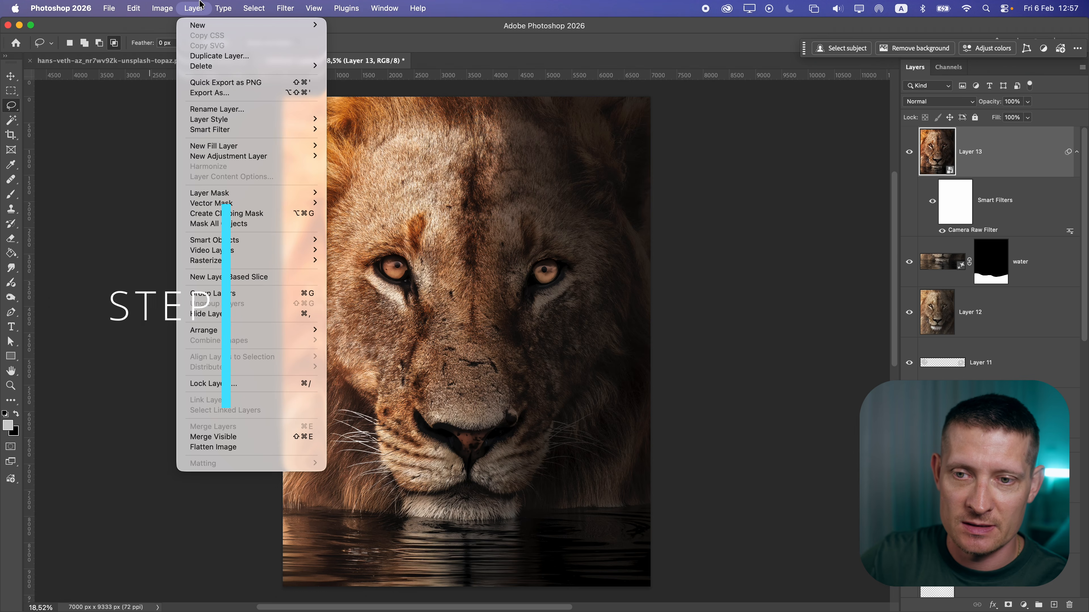
# Flatten the image and export it with Save for Web
pyautogui.click(227, 446)
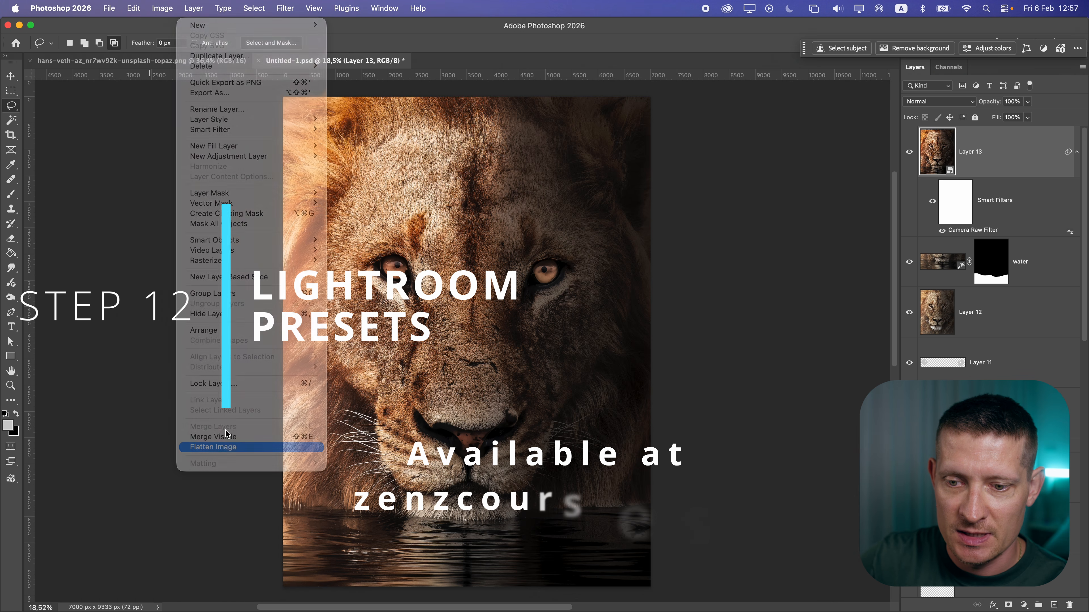
pyautogui.click(107, 8)
pyautogui.moveTo(174, 192)
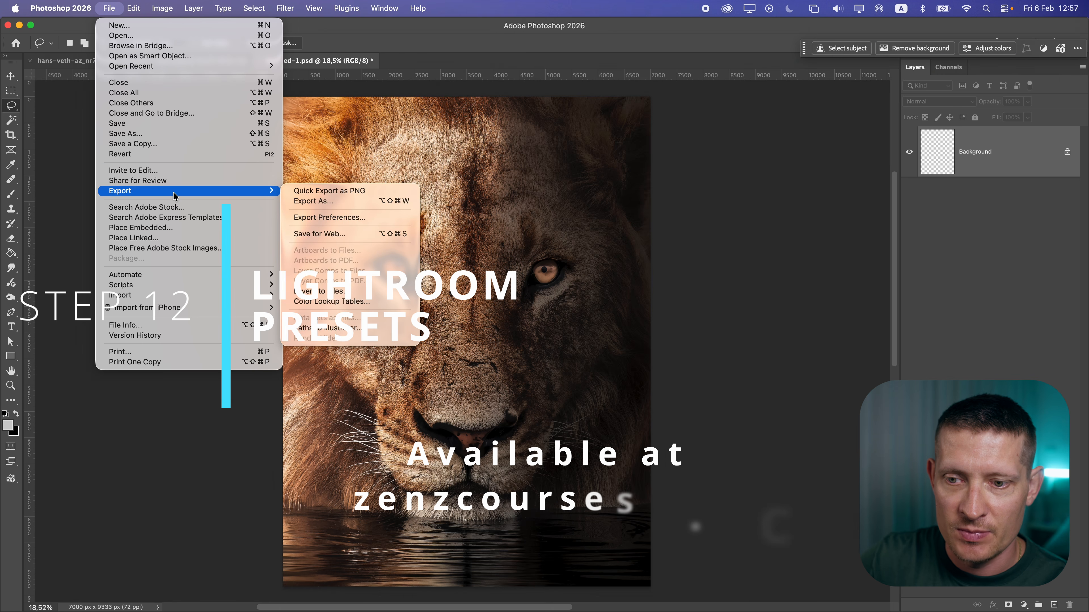
pyautogui.click(336, 235)
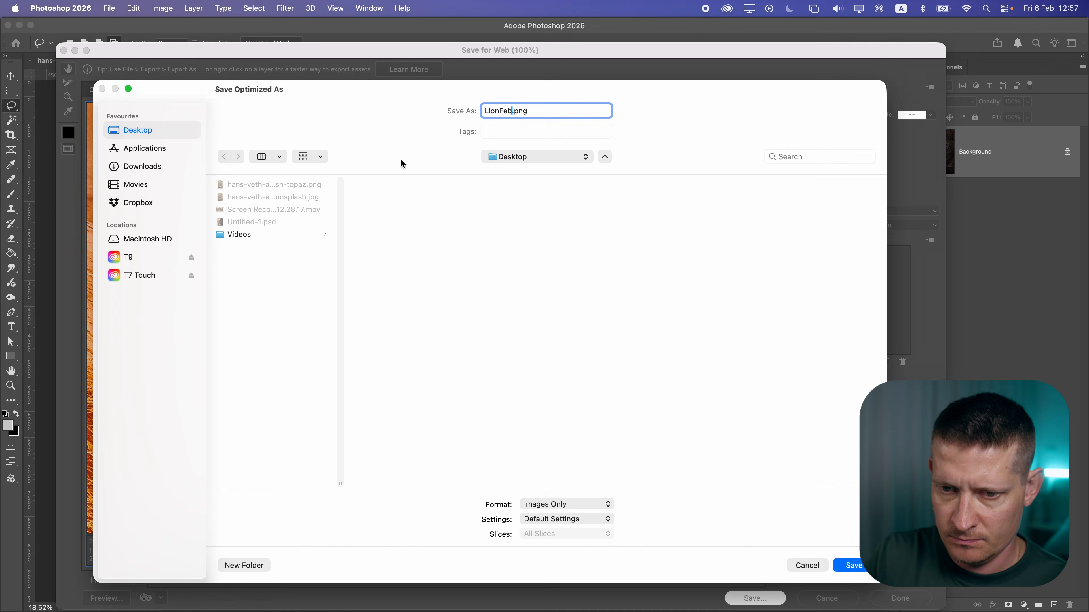
pyautogui.press('Return')
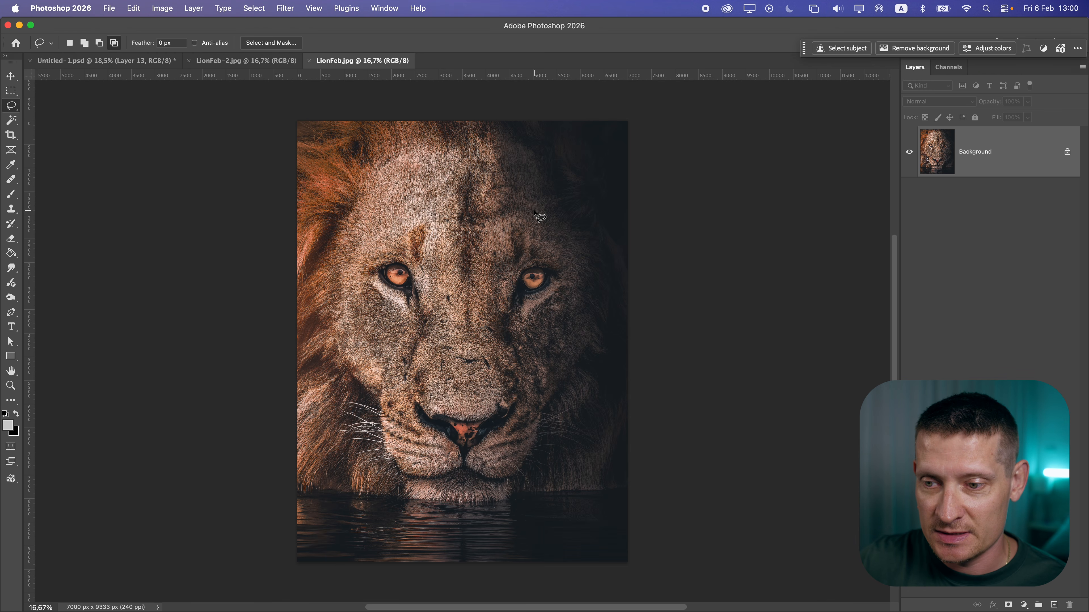
# Paste the LionFeb-2 version into the Untitled-1 document as a new layer
pyautogui.click(262, 61)
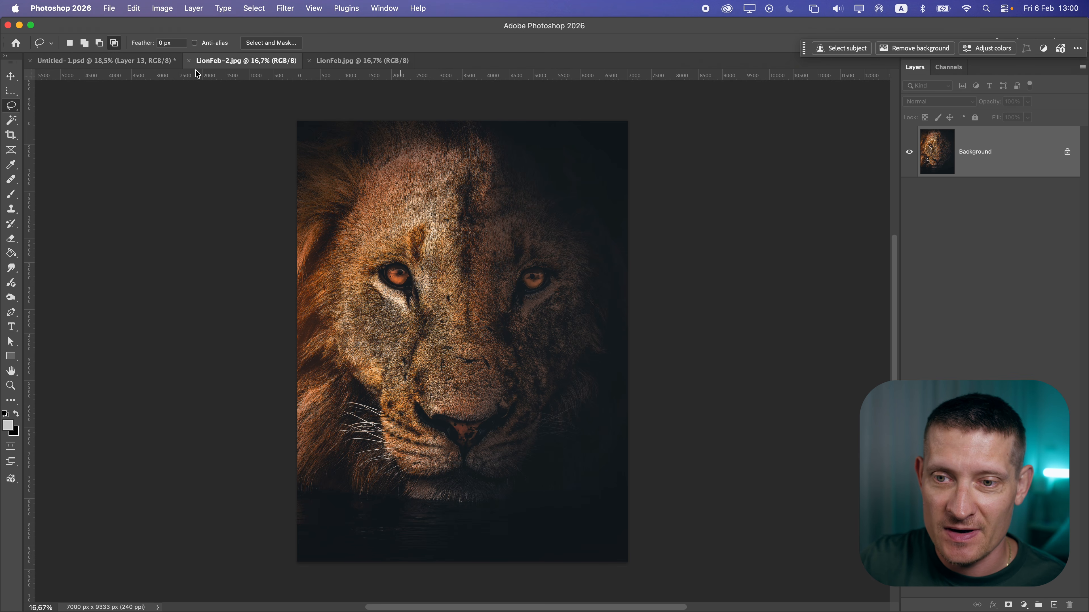
pyautogui.click(107, 61)
pyautogui.press('v')
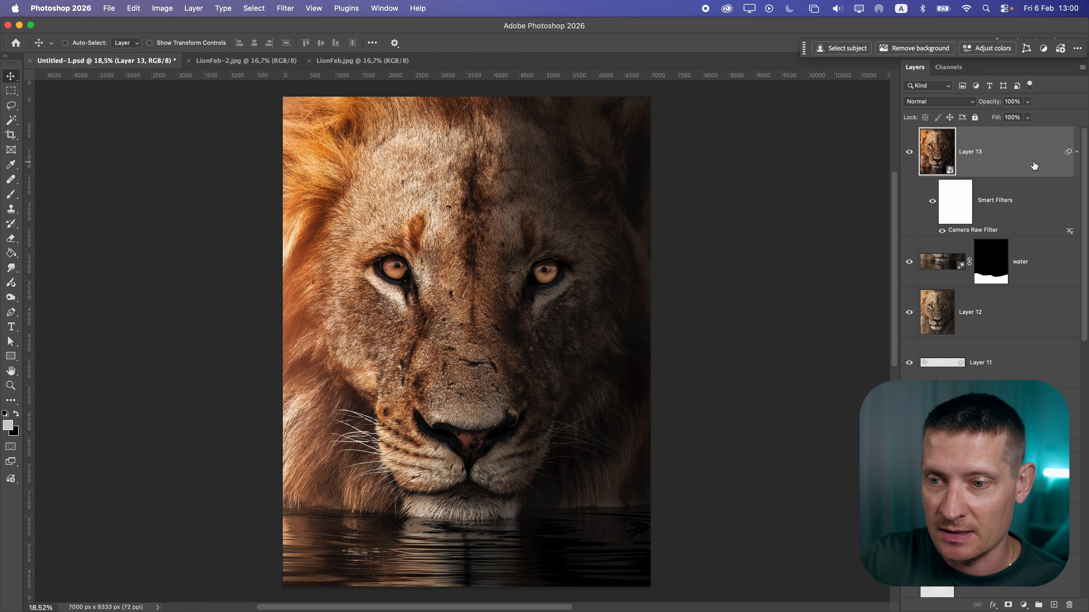
pyautogui.press('super+v')
# Copy the entire LionFeb.jpg image and paste it into Untitled-1 as another layer
pyautogui.click(365, 61)
pyautogui.press('super+a')
pyautogui.press('super+c')
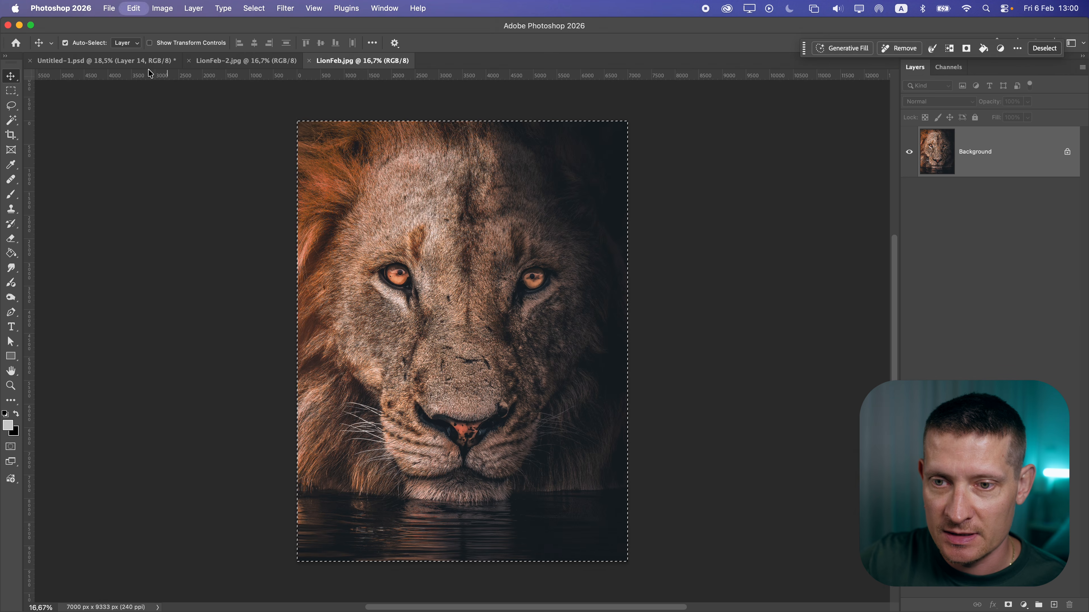
pyautogui.click(146, 61)
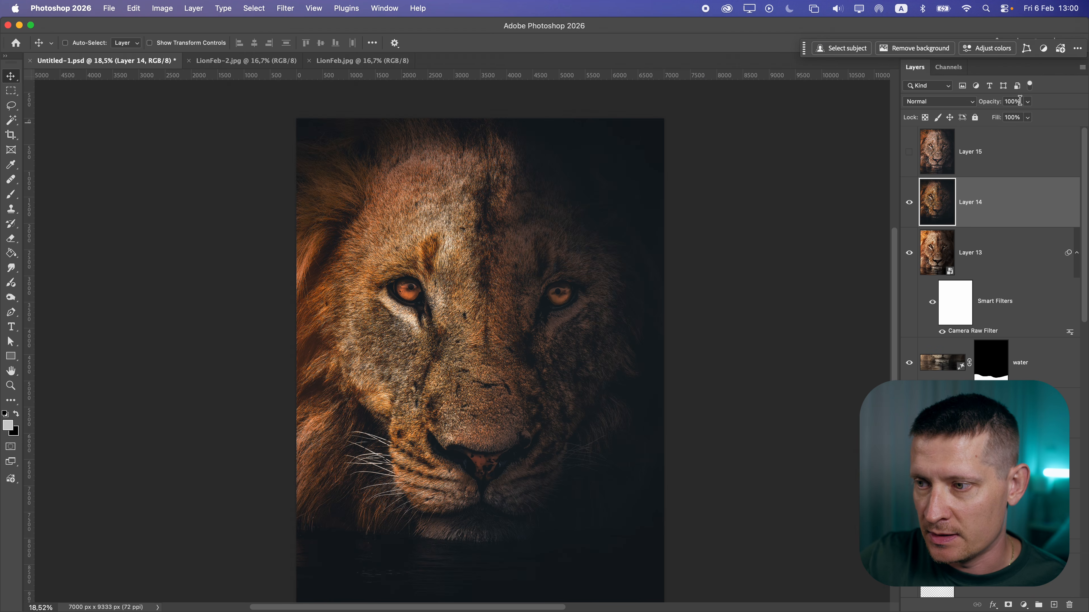
# Set the top pasted layer's opacity to 18%
pyautogui.click(1027, 102)
pyautogui.moveTo(1029, 115); pyautogui.dragTo(983, 117)
pyautogui.click(969, 156)
pyautogui.click(908, 151)
pyautogui.click(1028, 102)
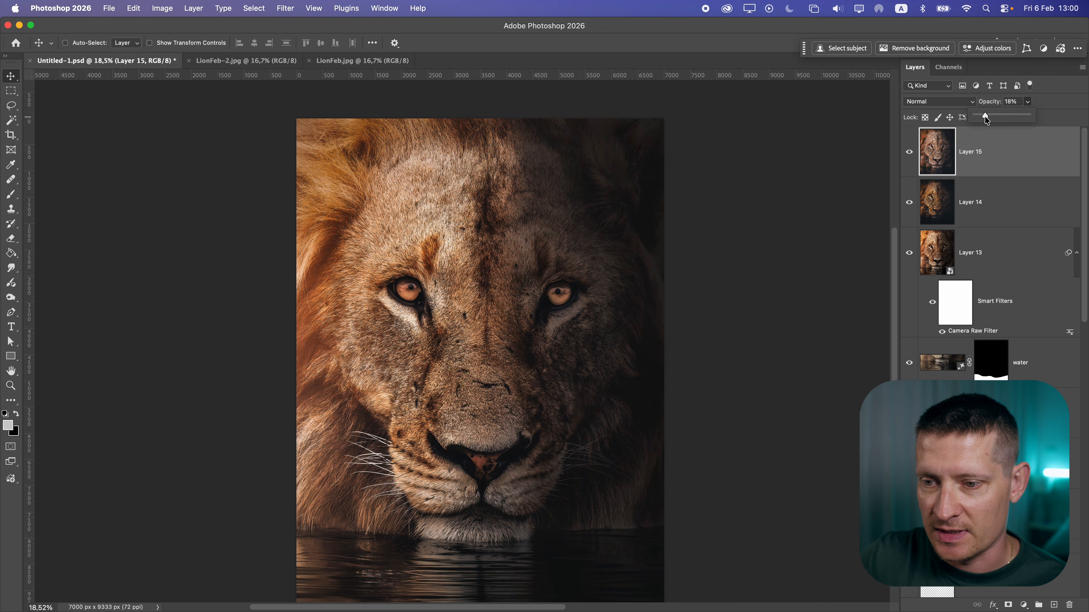
# Open the new adjustment layer menu to add an adjustment above Layer 15
pyautogui.scroll(-2, 464, 360)
pyautogui.scroll(-5, 463, 361)
pyautogui.scroll(5, 465, 360)
pyautogui.scroll(-2, 462, 355)
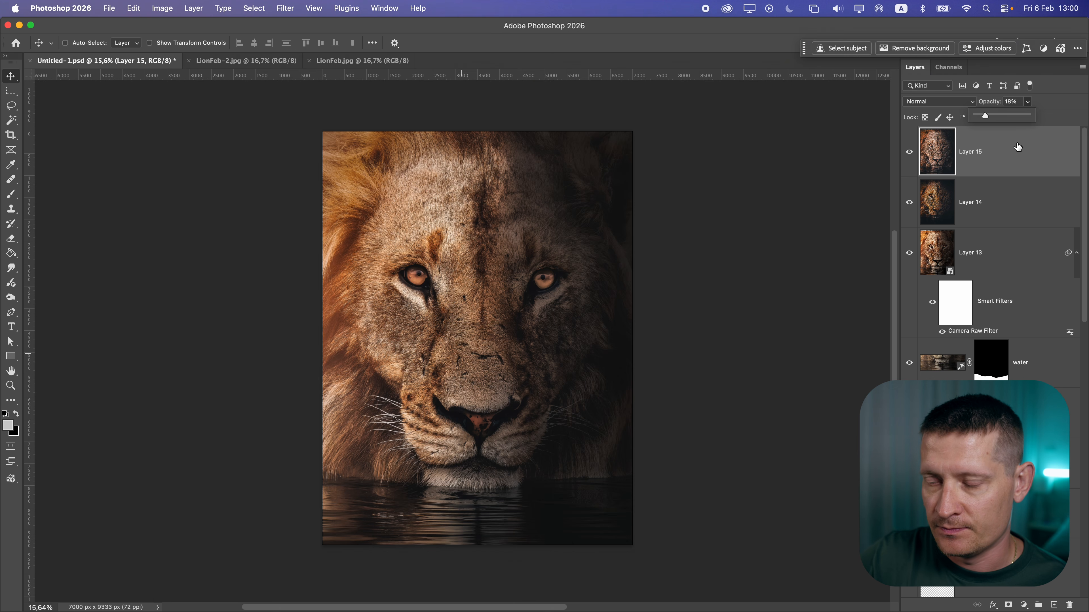
pyautogui.click(1024, 605)
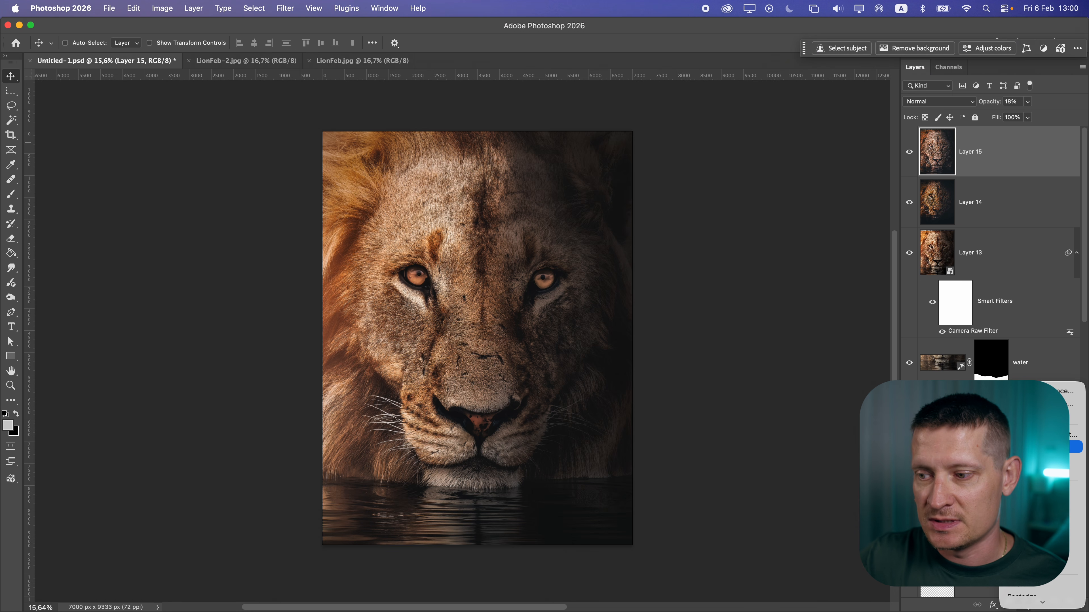